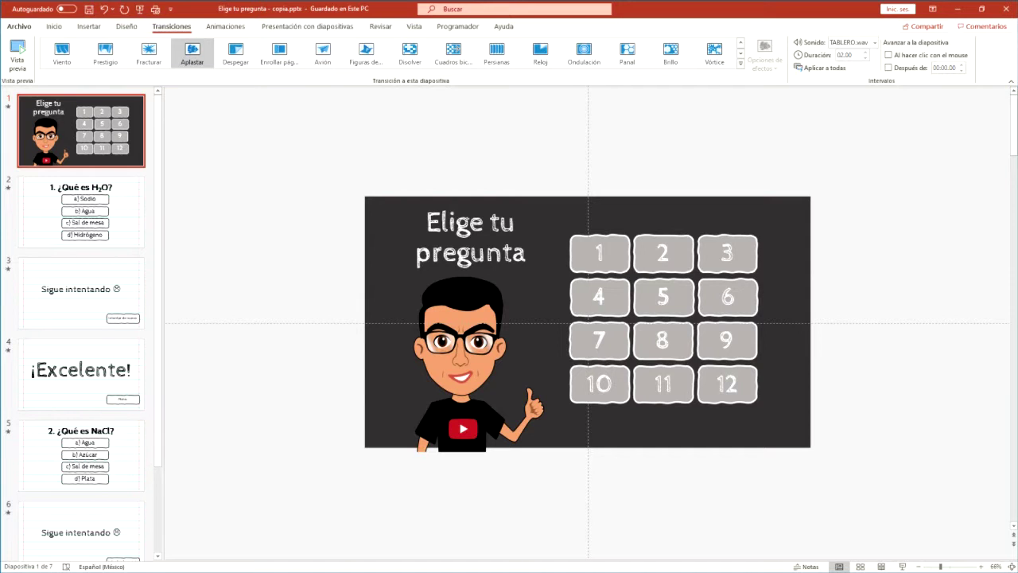
Play the quiz slideshow: answer question 1 wrongly with Sodio, retry, choose Agua, return to the menu.
{"action": "left_click", "coordinate": [902, 566]}
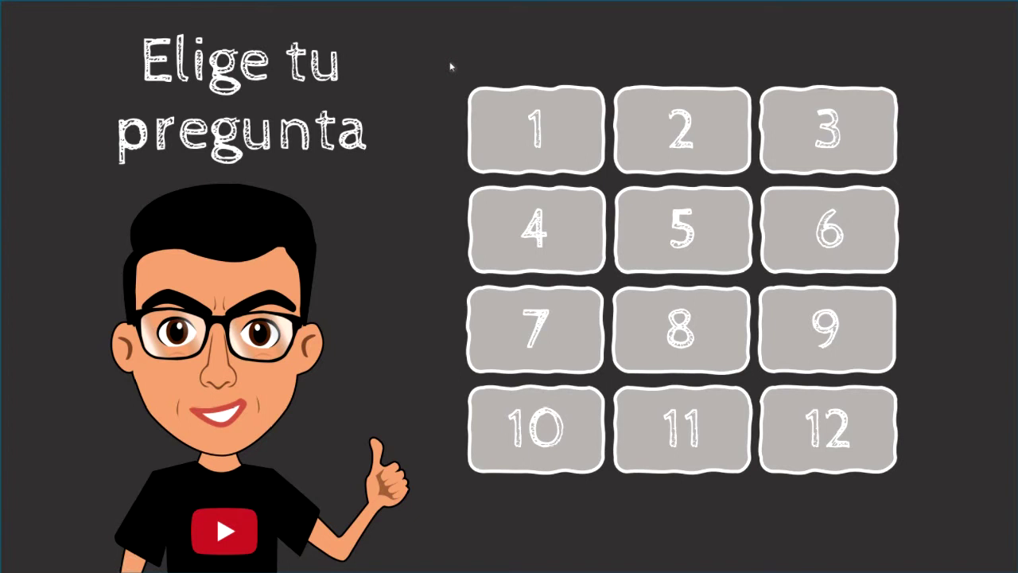
{"action": "left_click", "coordinate": [570, 112]}
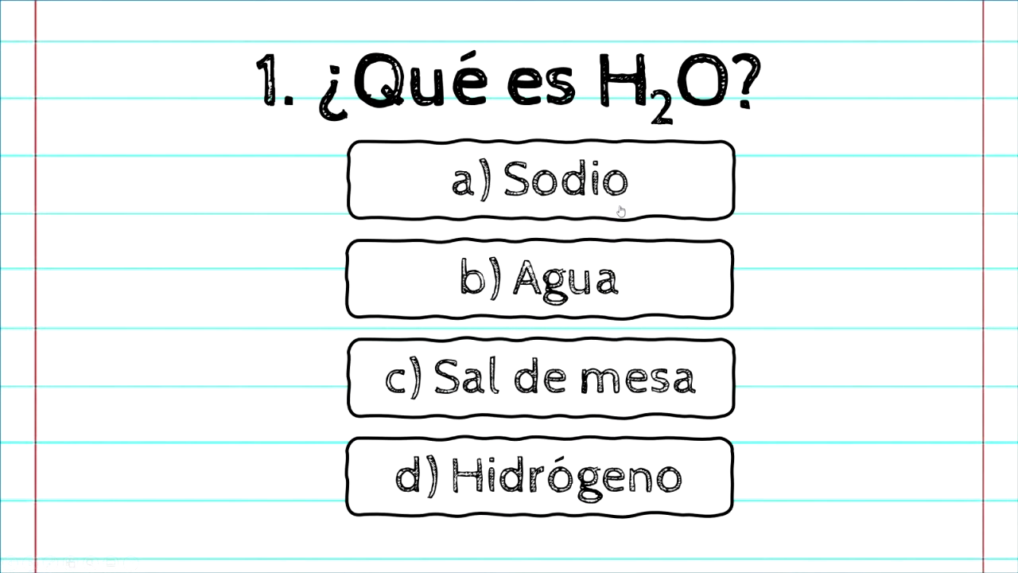
{"action": "left_click", "coordinate": [475, 188]}
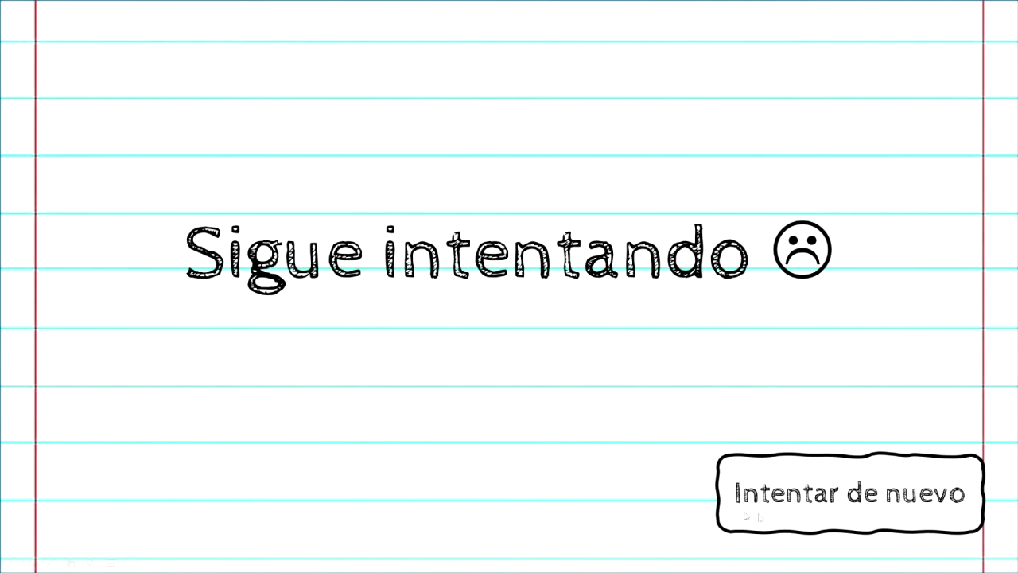
{"action": "left_click", "coordinate": [799, 501]}
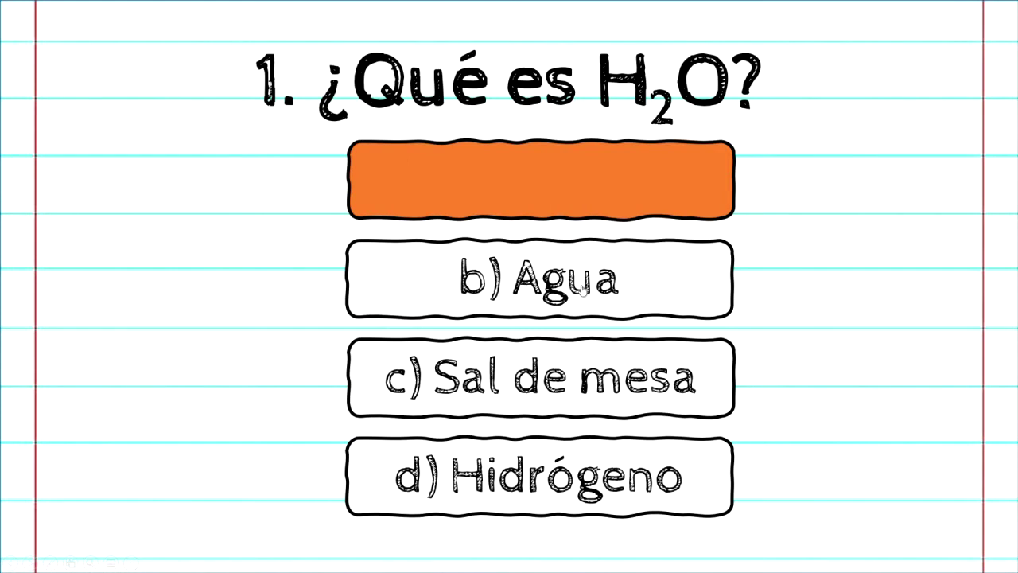
{"action": "left_click", "coordinate": [583, 293]}
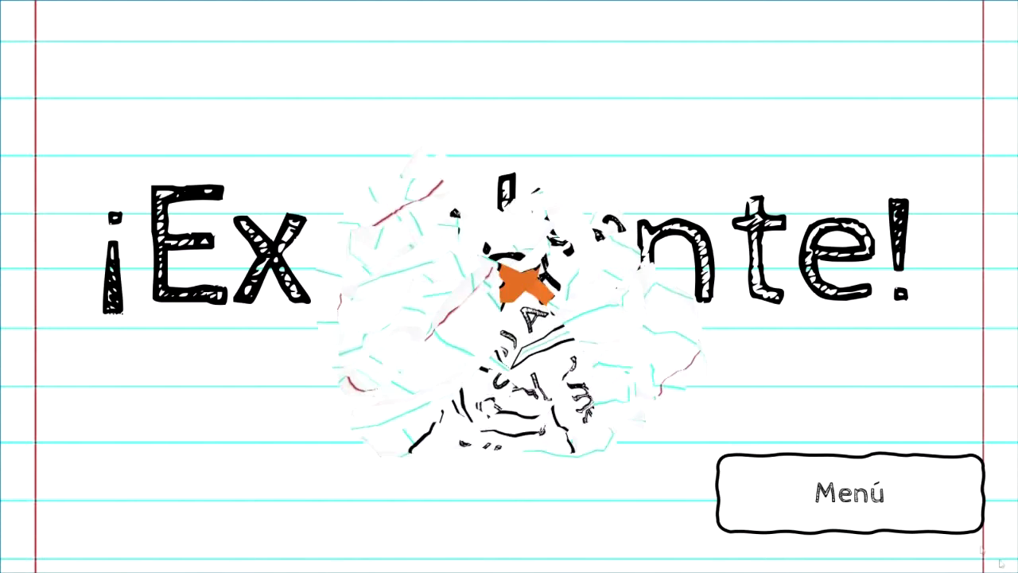
{"action": "left_click", "coordinate": [847, 483]}
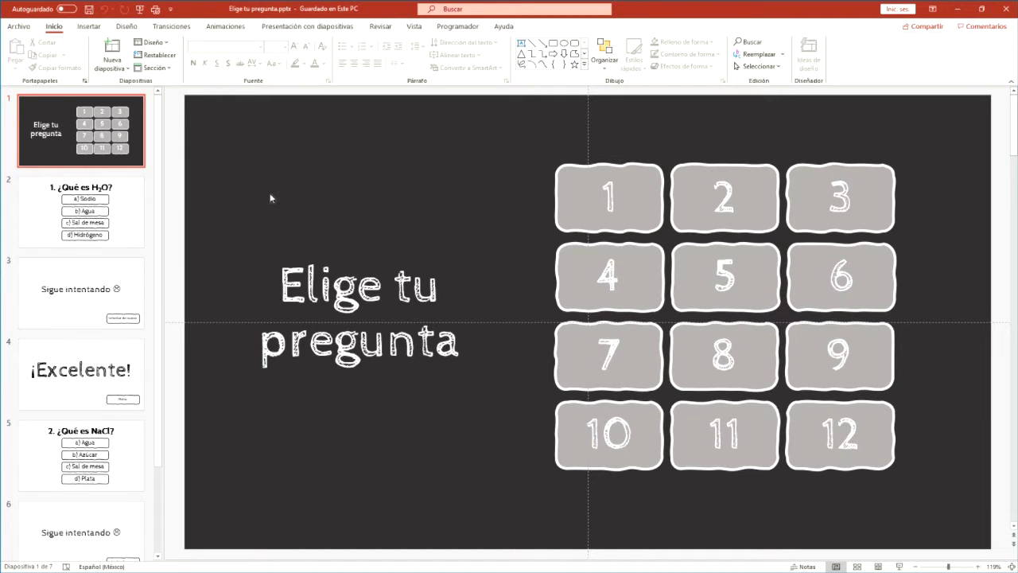
Select slides 2 through 7 together in the thumbnail pane.
{"action": "left_click", "coordinate": [136, 216]}
{"action": "scroll", "coordinate": [77, 168], "scroll_direction": "down", "scroll_amount": 2}
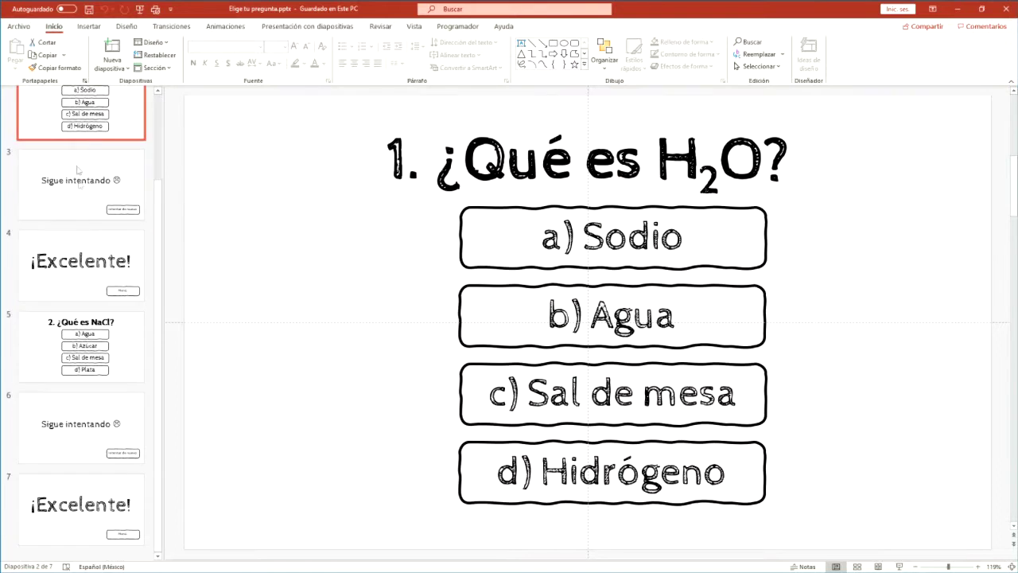
{"action": "left_click", "coordinate": [74, 500], "text": "shift"}
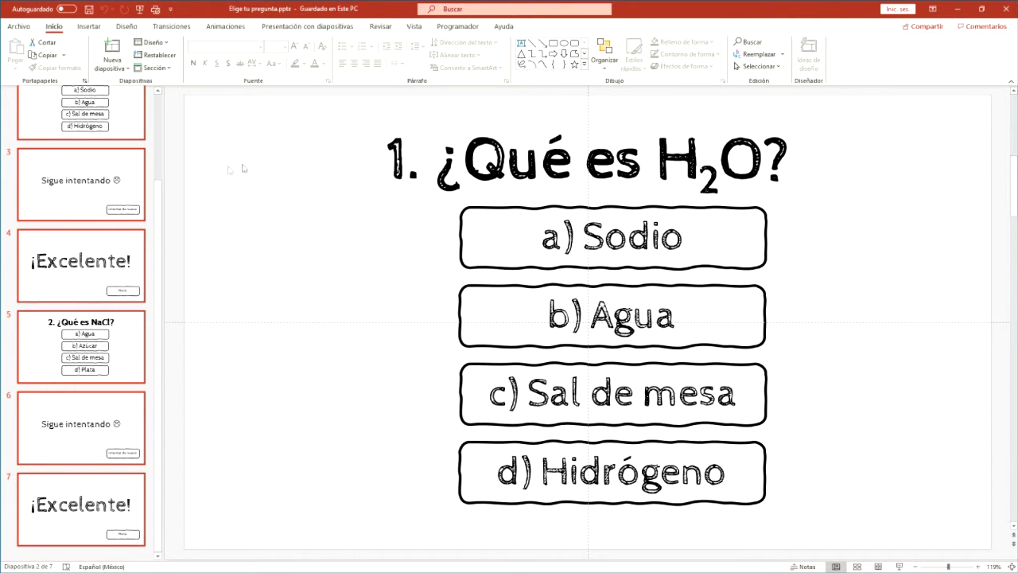
{"action": "key", "text": "Home"}
{"action": "left_click", "coordinate": [101, 197]}
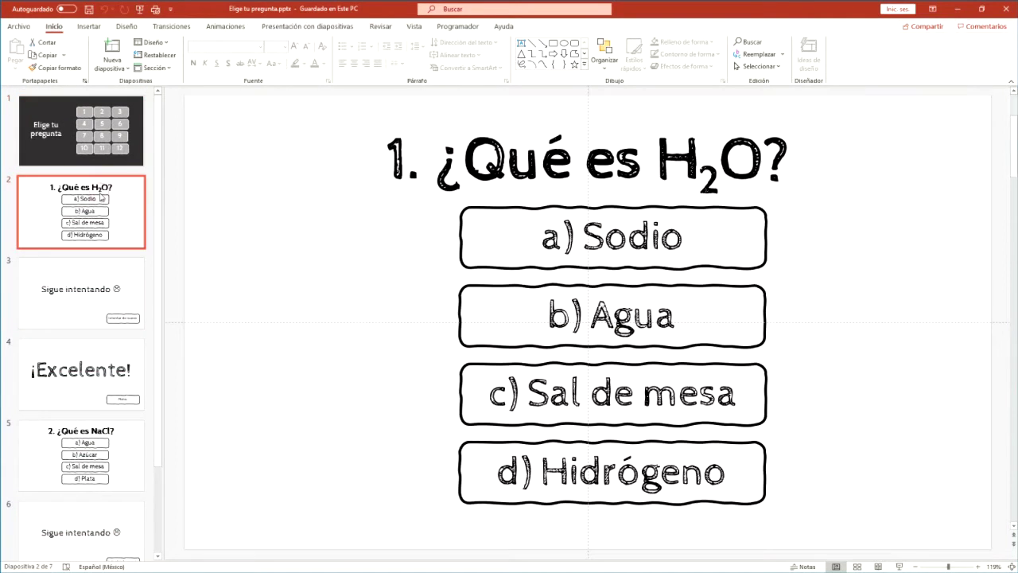
{"action": "scroll", "coordinate": [87, 239], "scroll_direction": "down", "scroll_amount": 2}
{"action": "left_click", "coordinate": [100, 529], "text": "shift"}
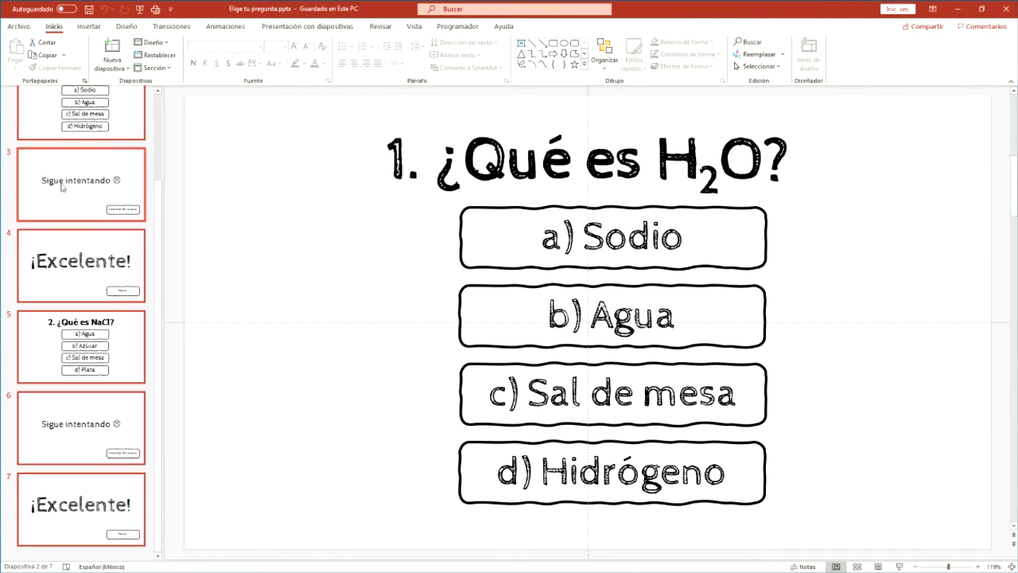
Fill the selected slides' background with the TEXTURA CUADERNO.jpg picture from file.
{"action": "left_click", "coordinate": [117, 25]}
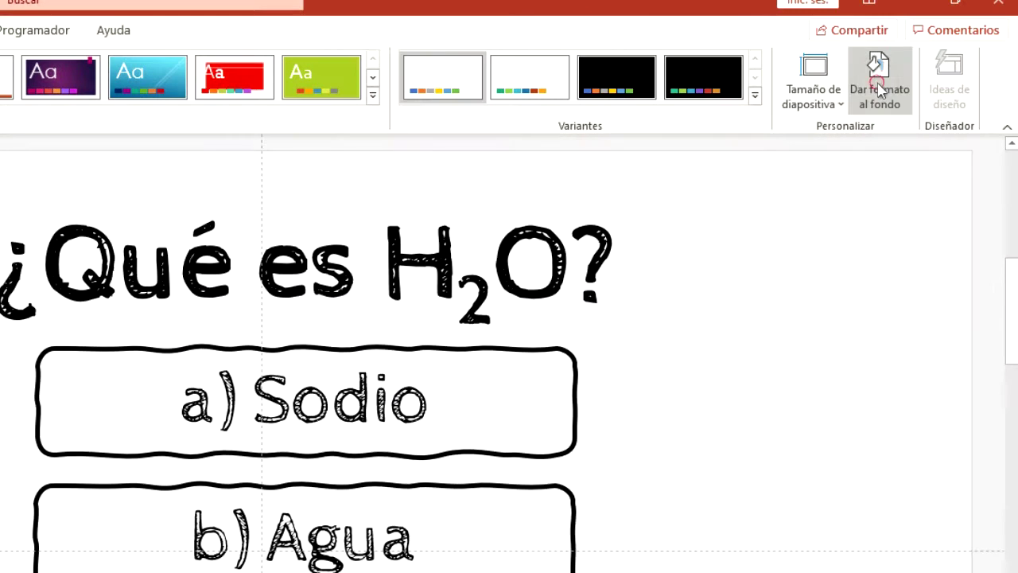
{"action": "left_click", "coordinate": [878, 86]}
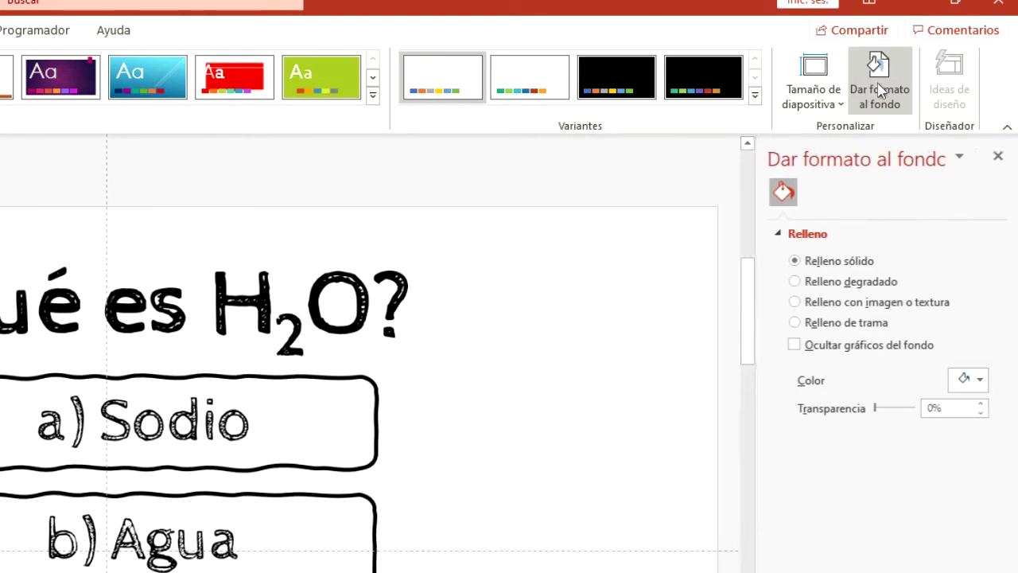
{"action": "left_click", "coordinate": [893, 309]}
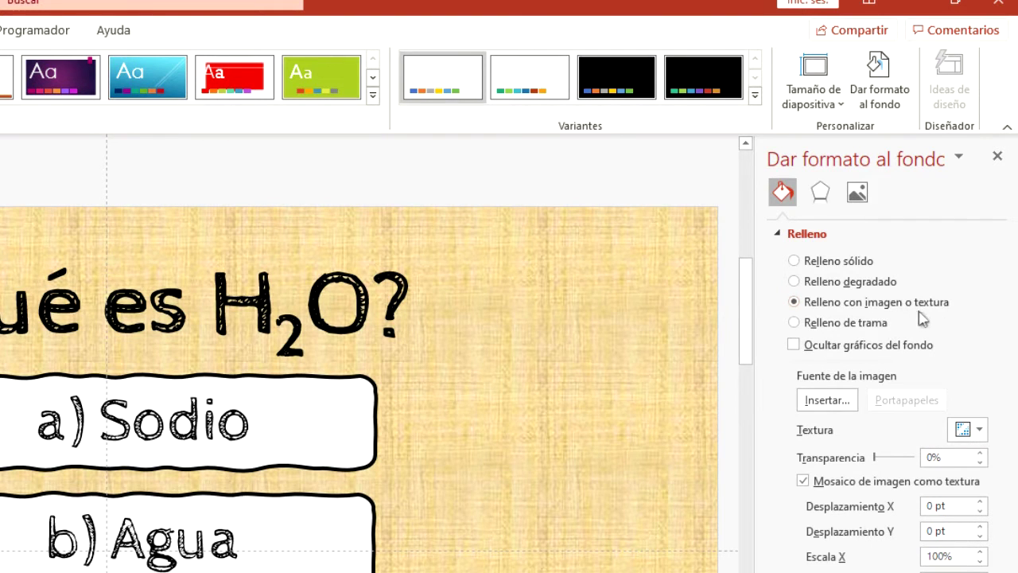
{"action": "left_click", "coordinate": [826, 411]}
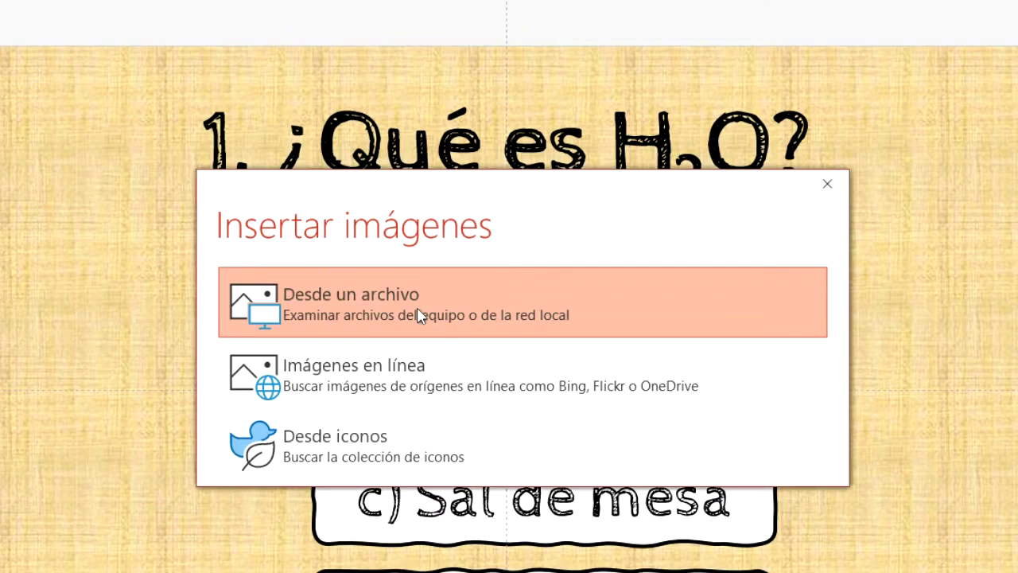
{"action": "left_click", "coordinate": [418, 313]}
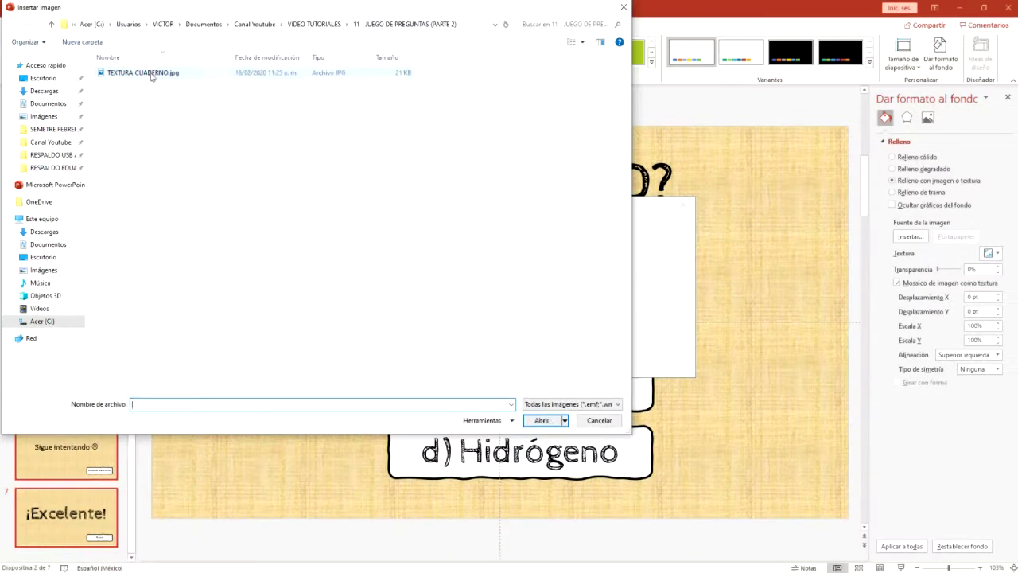
{"action": "left_click", "coordinate": [151, 74]}
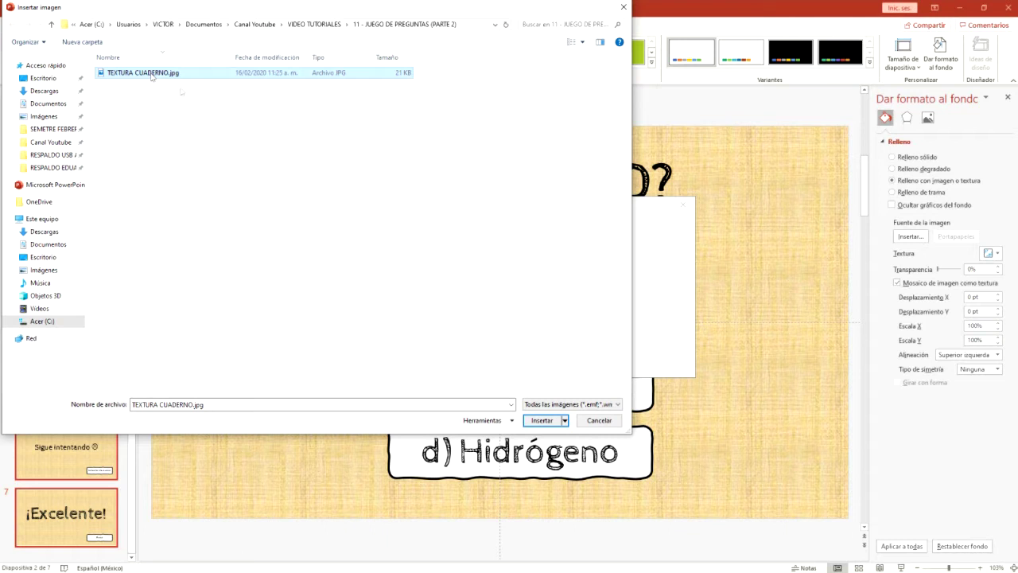
{"action": "left_click", "coordinate": [542, 420]}
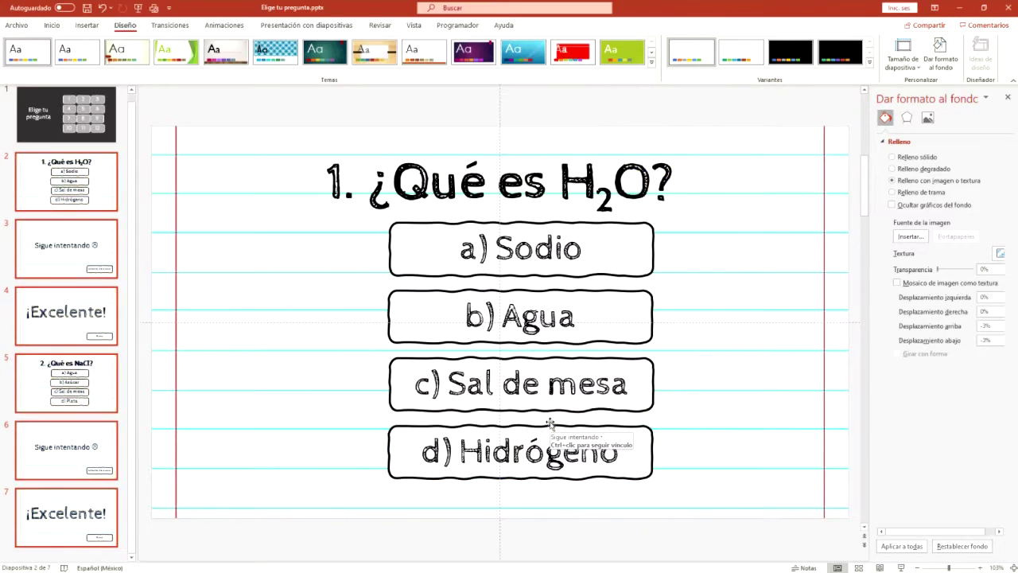
{"action": "left_click", "coordinate": [71, 202]}
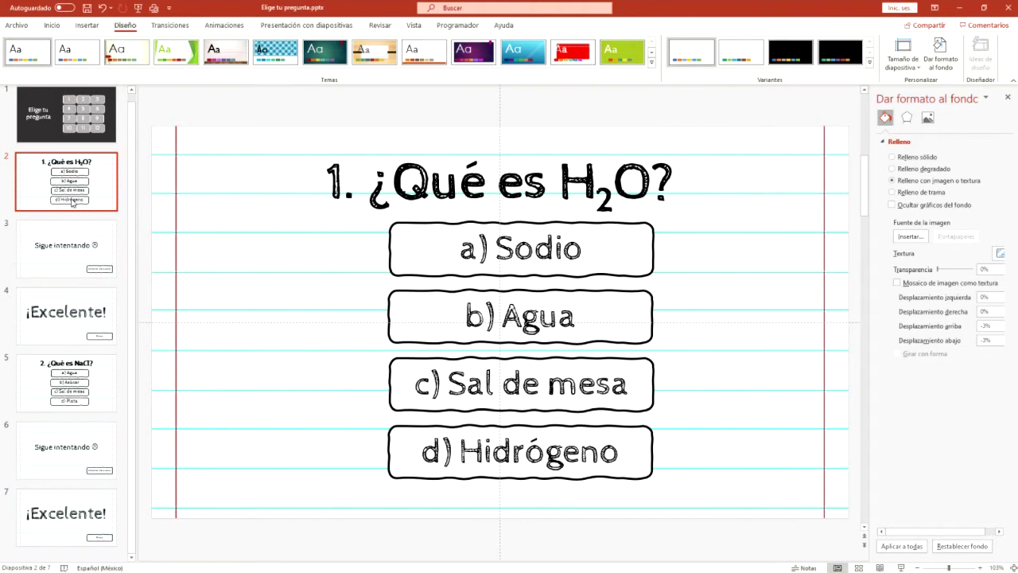
{"action": "key", "text": "F5"}
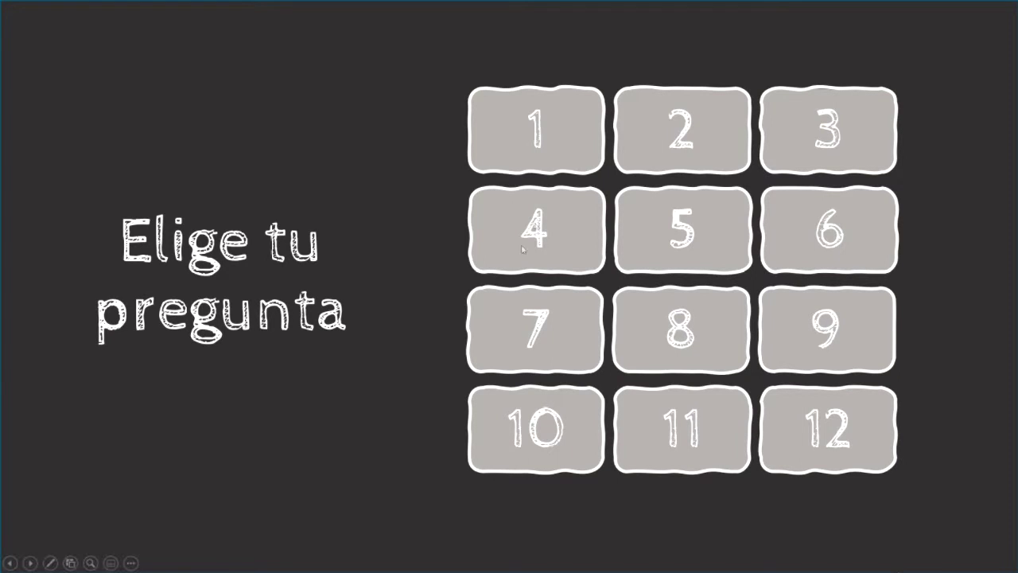
In the slideshow, open question 1, answer it wrongly, advance to the next slide, then exit to editing.
{"action": "left_click", "coordinate": [244, 81]}
{"action": "left_click", "coordinate": [158, 269]}
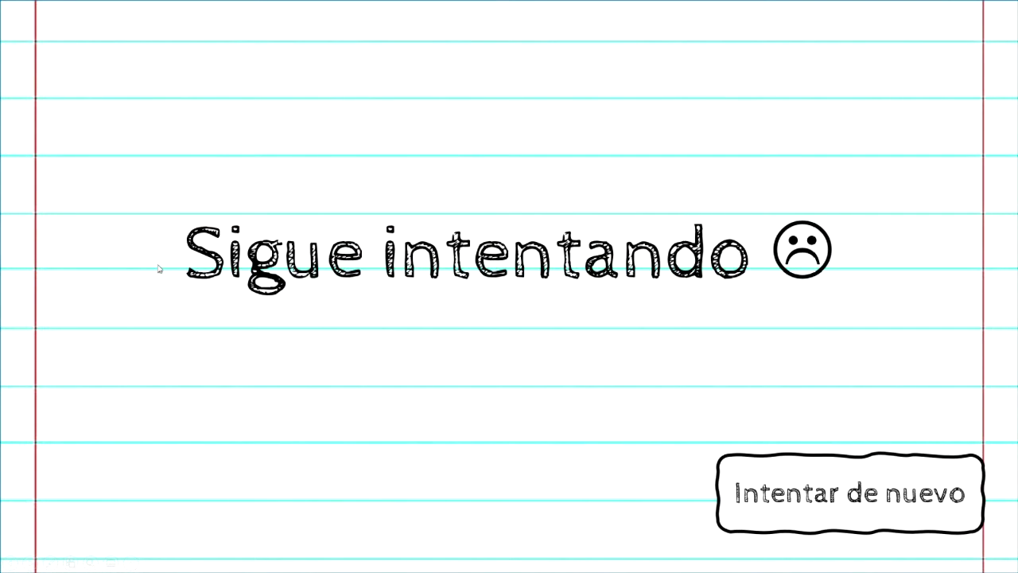
{"action": "left_click", "coordinate": [158, 268]}
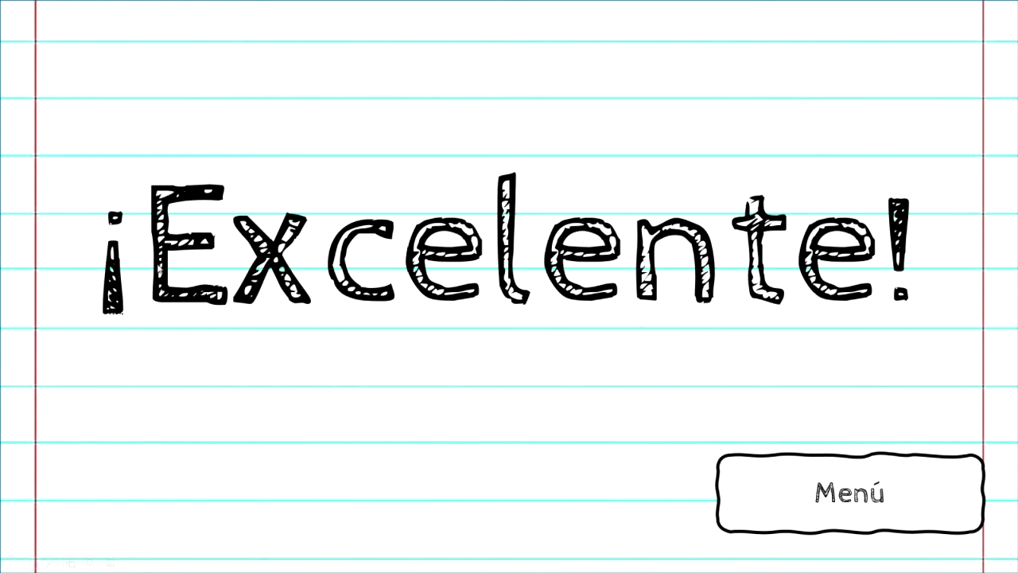
{"action": "key", "text": "Escape"}
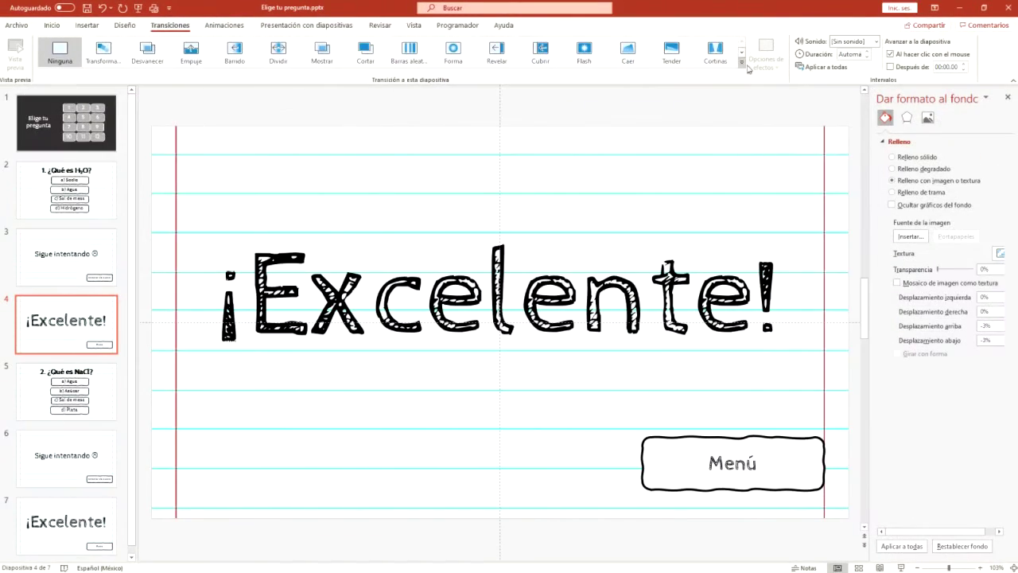
Apply the Aplastar transition to all slides with 'Al hacer clic con el mouse' unchecked.
{"action": "left_click", "coordinate": [745, 68]}
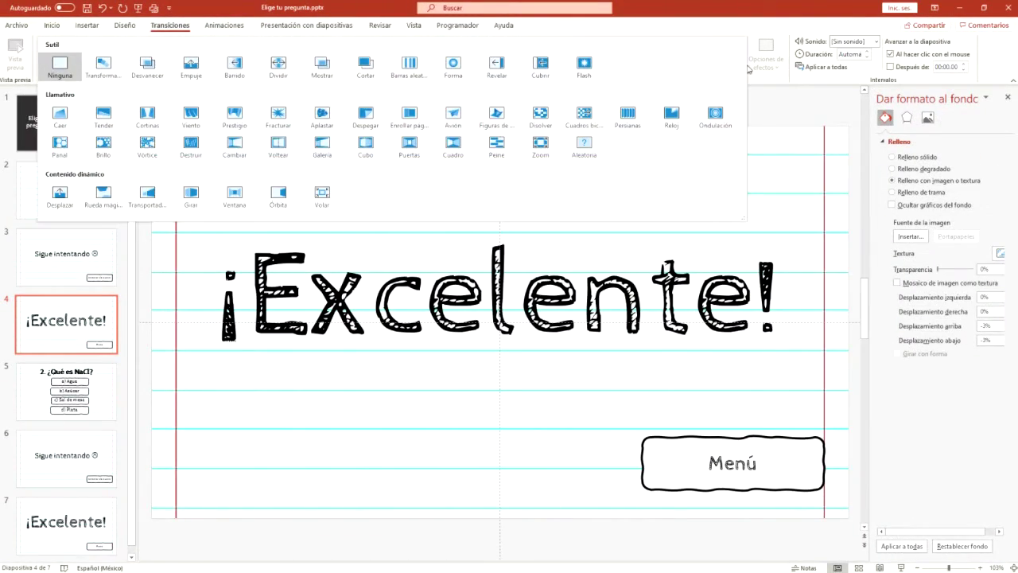
{"action": "left_click", "coordinate": [320, 115]}
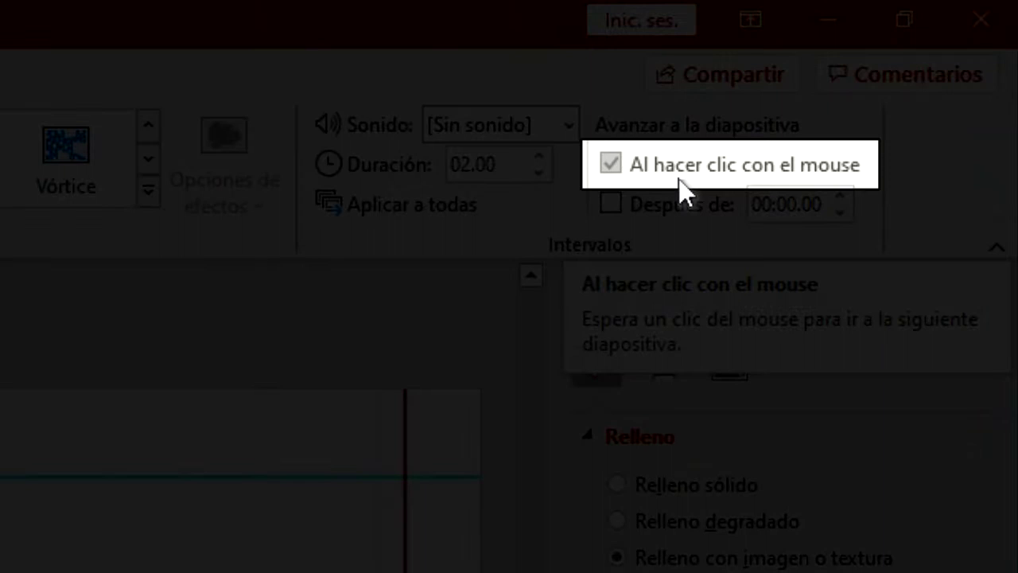
{"action": "left_click", "coordinate": [679, 178]}
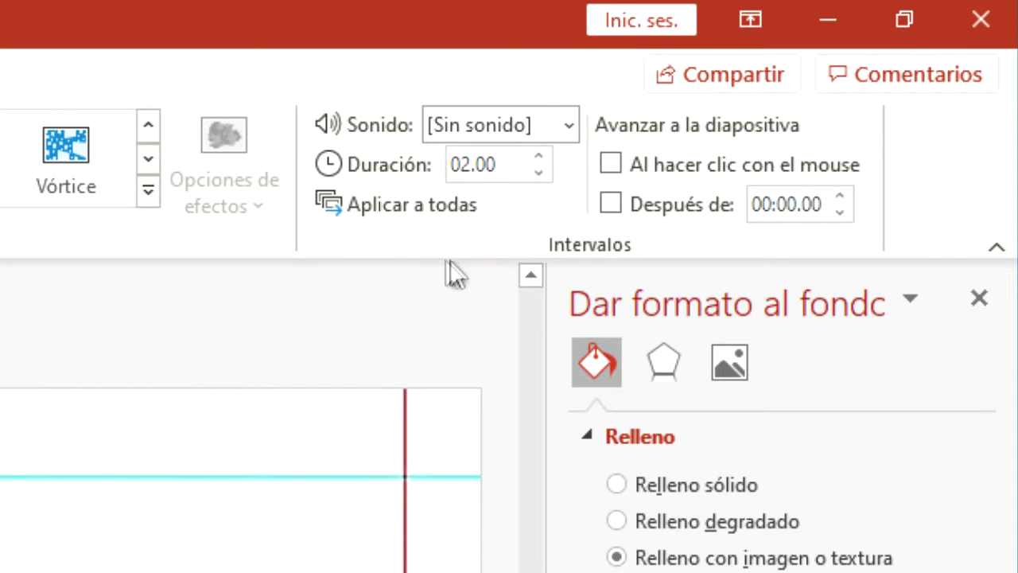
{"action": "left_click", "coordinate": [405, 210]}
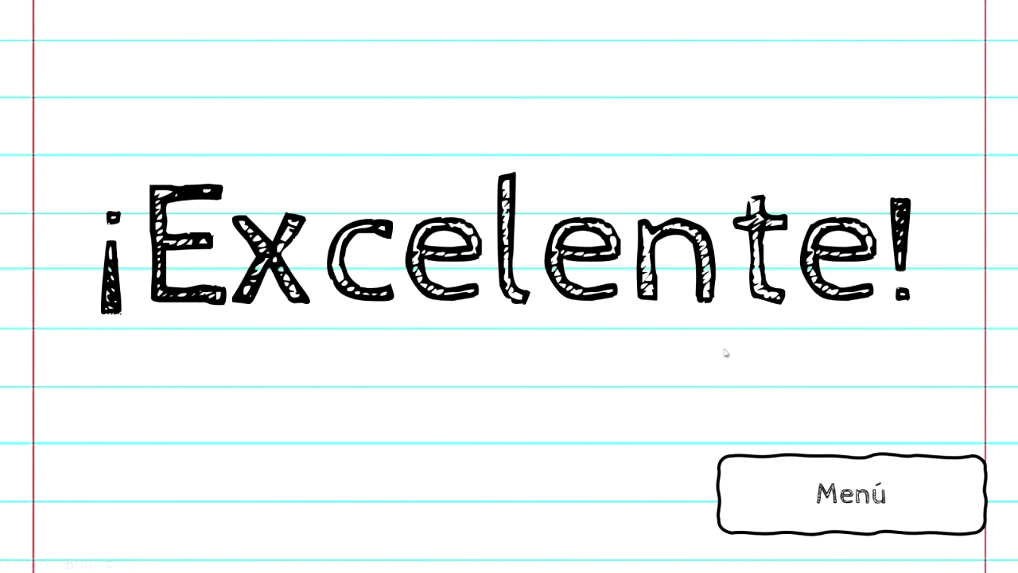
In the slideshow, go back to the Menú grid, open question 1, then exit to editing.
{"action": "left_click", "coordinate": [908, 493]}
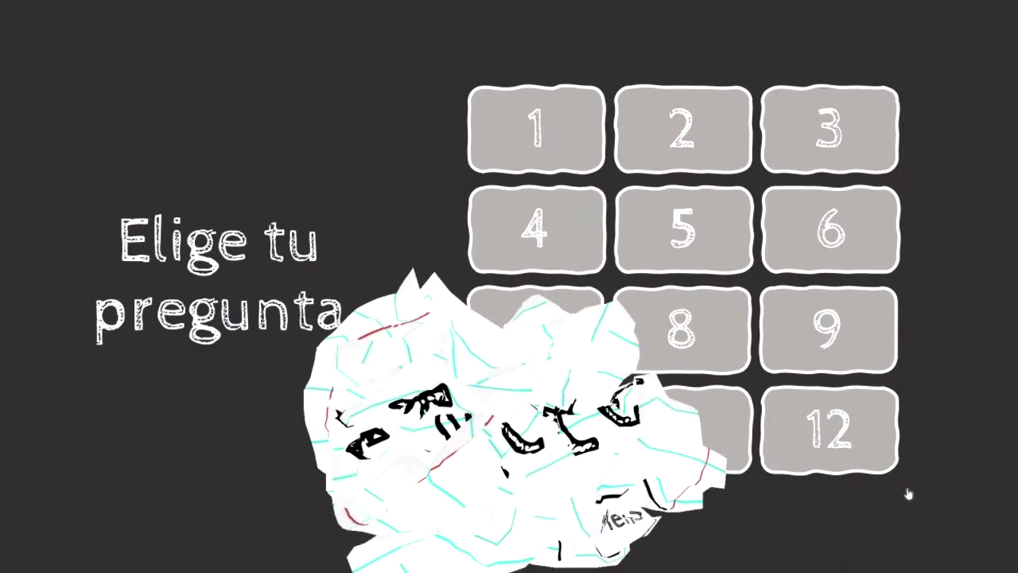
{"action": "left_click", "coordinate": [562, 154]}
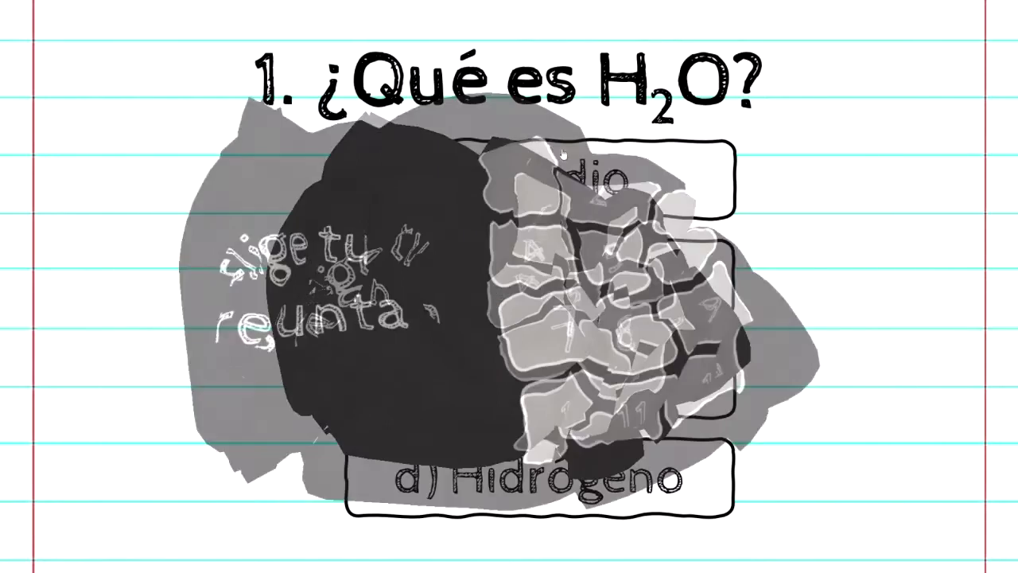
{"action": "key", "text": "Escape"}
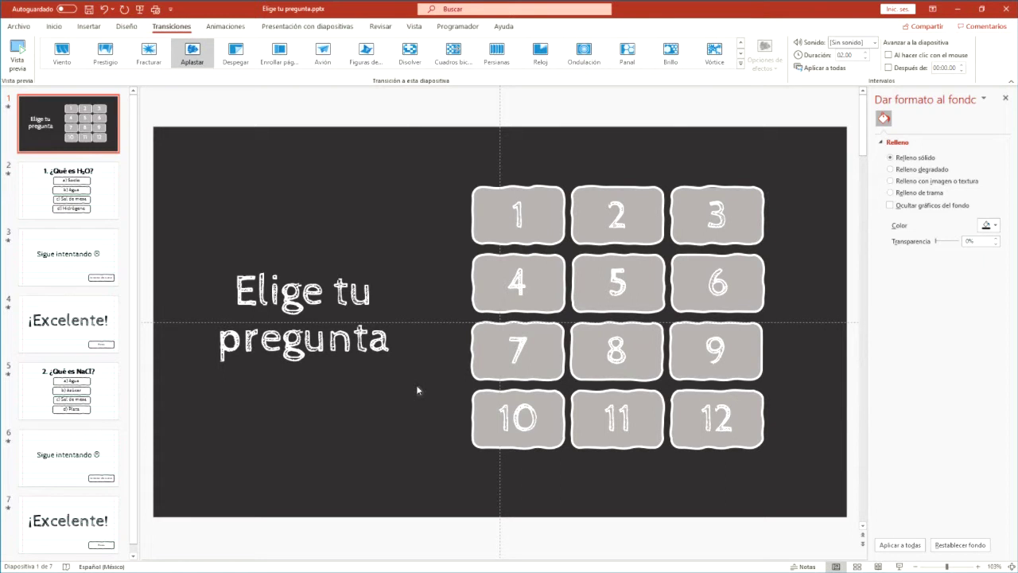
Open the Selection pane and rename the shapes for boxes 1 and 2 to 01 and 02.
{"action": "left_click", "coordinate": [61, 33]}
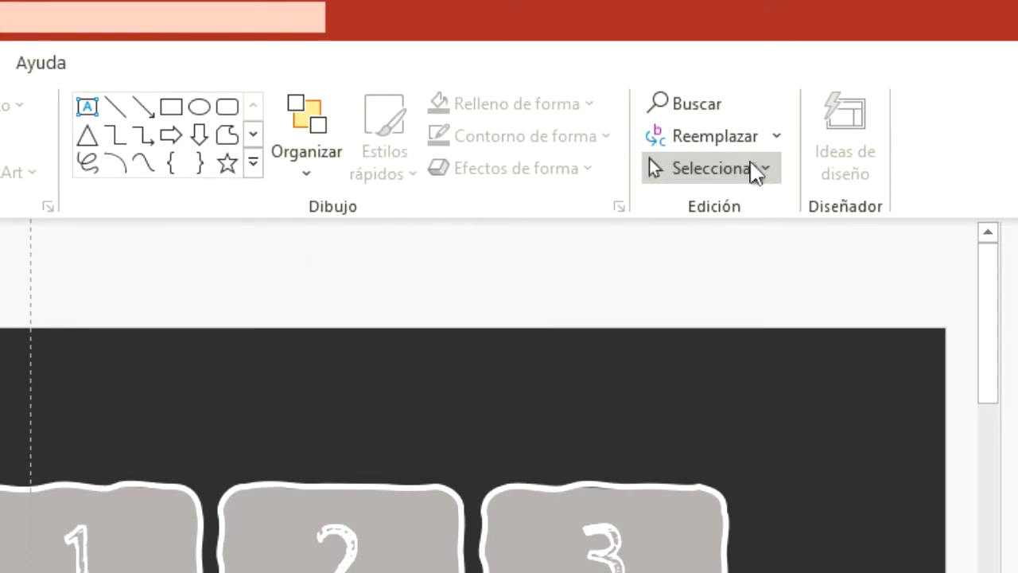
{"action": "left_click", "coordinate": [754, 169]}
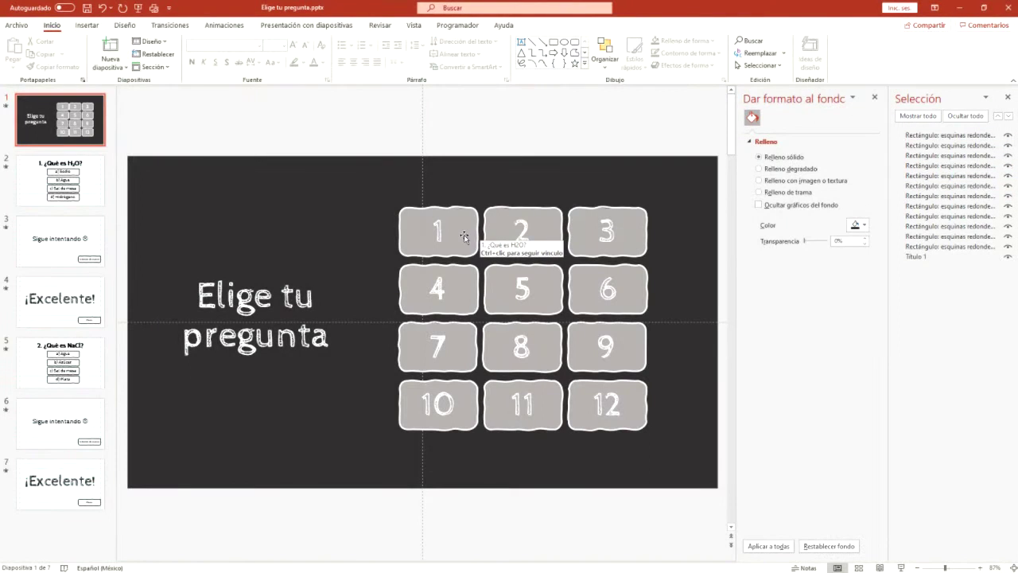
{"action": "left_click", "coordinate": [464, 236]}
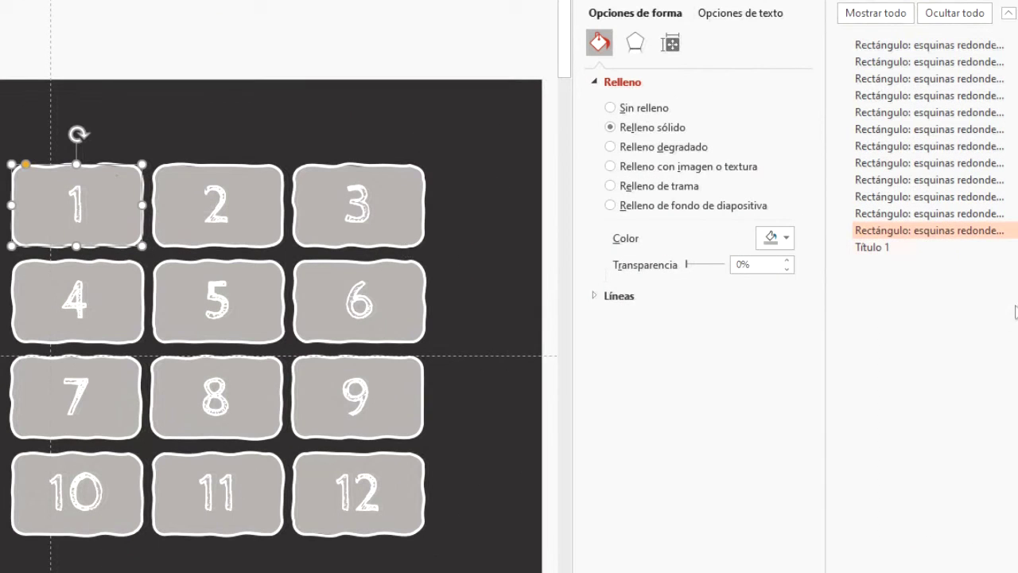
{"action": "double_click", "coordinate": [986, 247]}
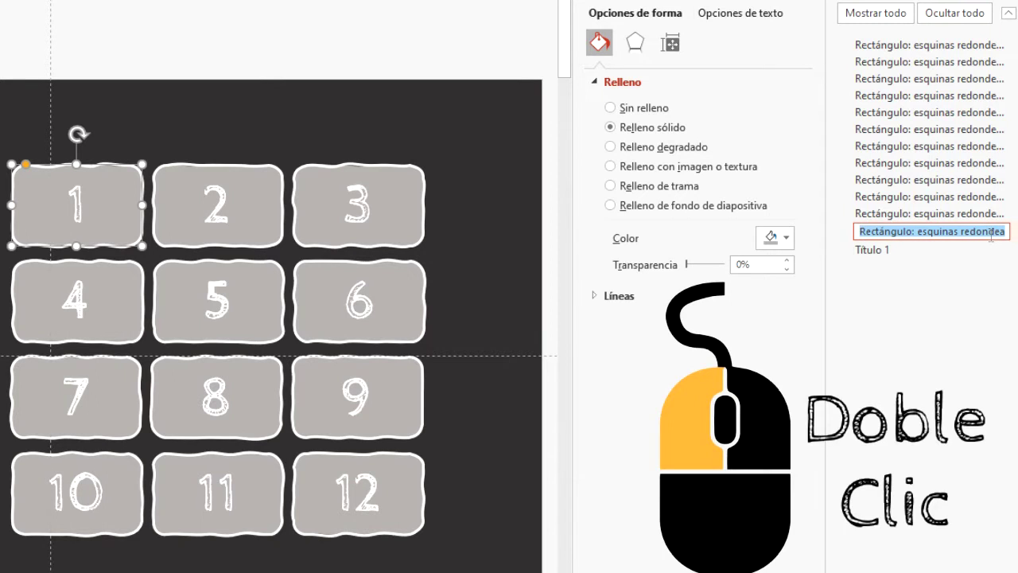
{"action": "type", "text": "01"}
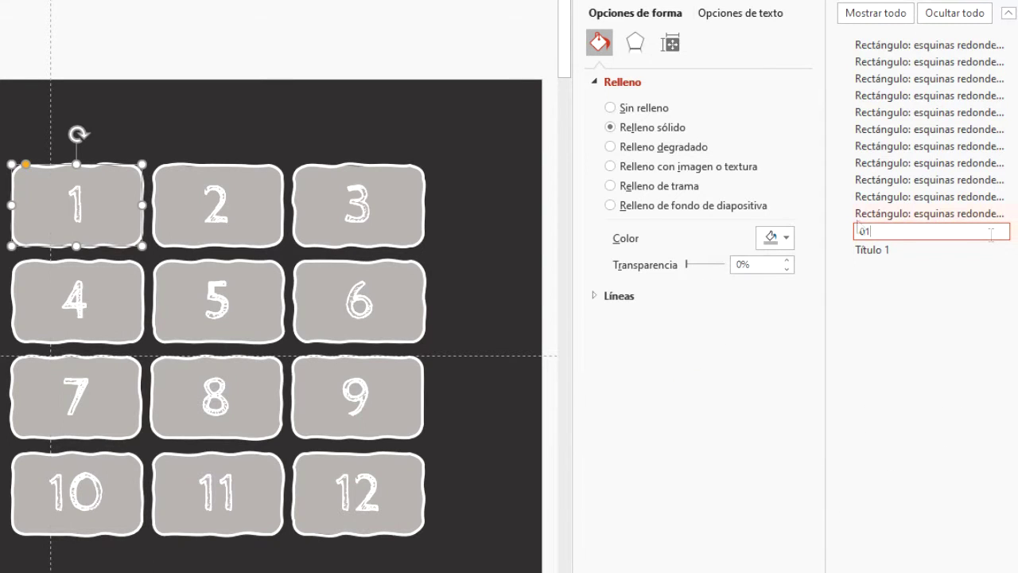
{"action": "left_click", "coordinate": [231, 198]}
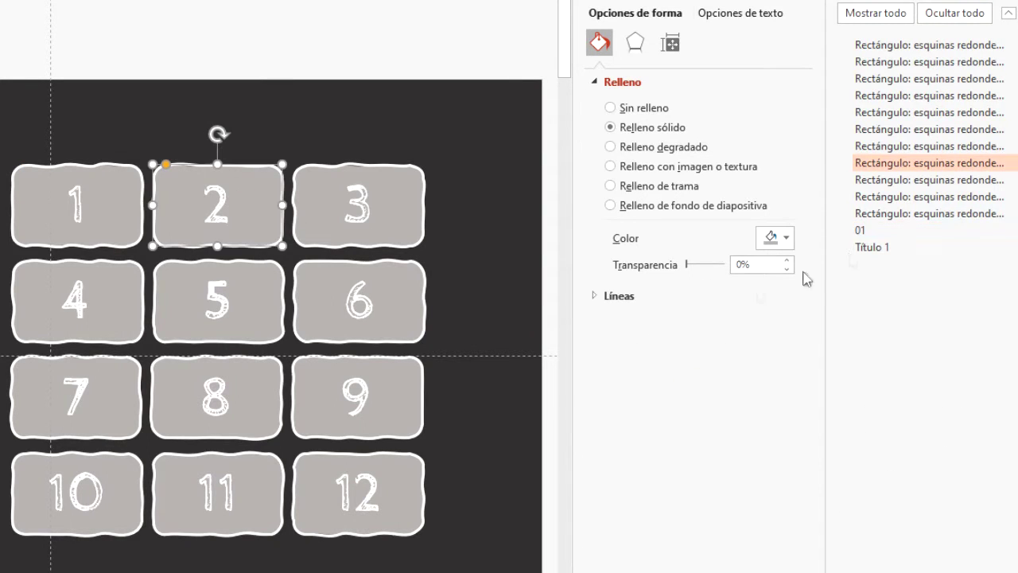
{"action": "double_click", "coordinate": [950, 163]}
{"action": "type", "text": "02"}
{"action": "key", "text": "Return"}
Rename the shapes for boxes 3 and 4 to 03 and 04.
{"action": "left_click", "coordinate": [374, 199]}
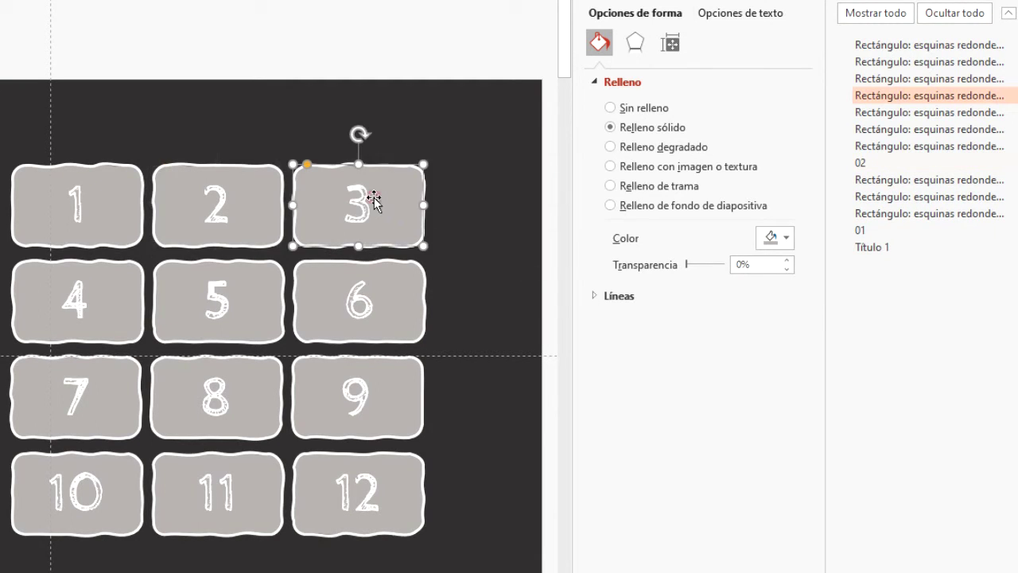
{"action": "double_click", "coordinate": [942, 97]}
{"action": "type", "text": "03"}
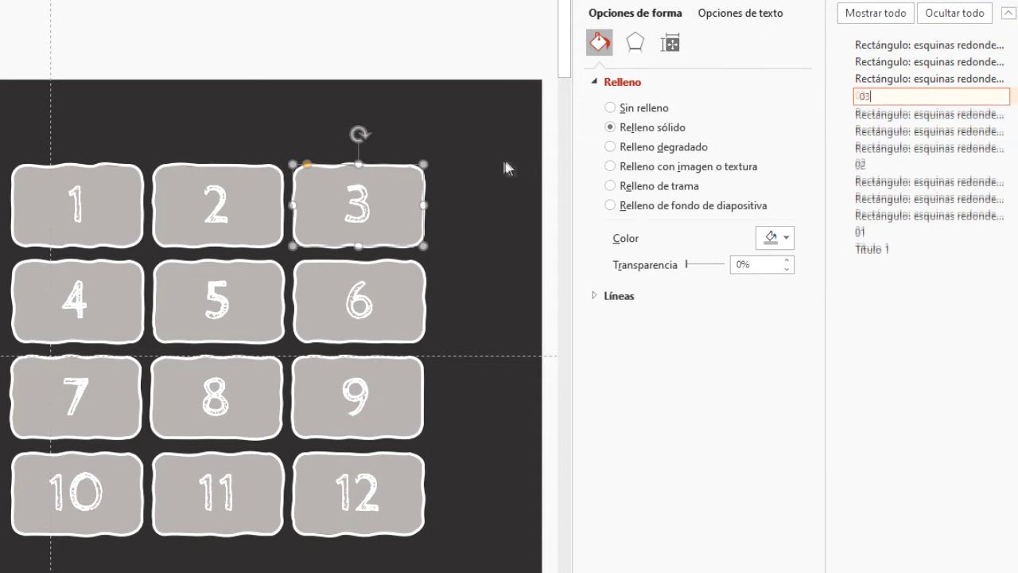
{"action": "left_click", "coordinate": [501, 163]}
{"action": "key", "text": "Tab"}
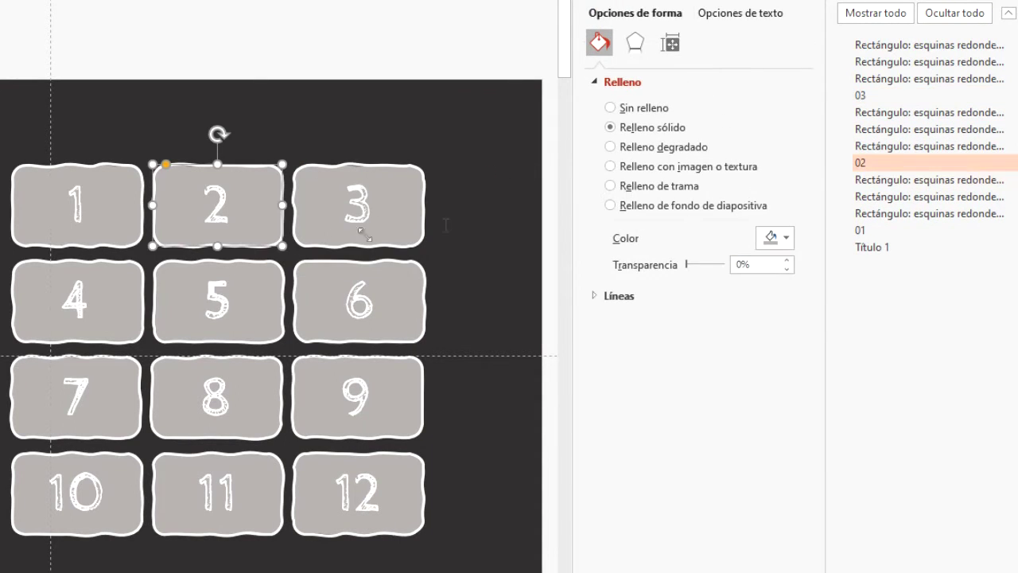
{"action": "left_click", "coordinate": [953, 166]}
{"action": "left_click", "coordinate": [914, 213]}
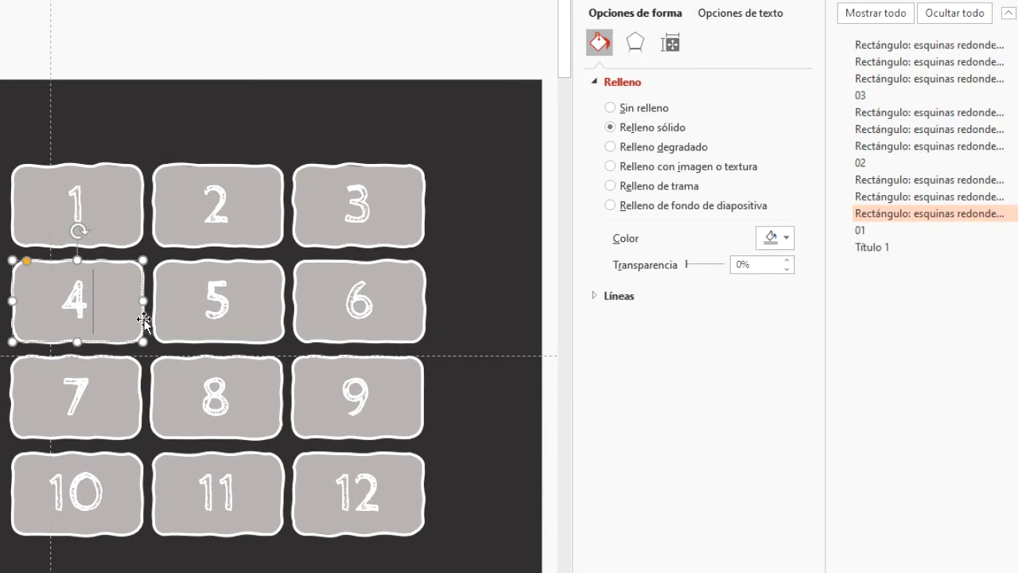
{"action": "left_click", "coordinate": [950, 214]}
{"action": "triple_click", "coordinate": [947, 215]}
{"action": "type", "text": "04"}
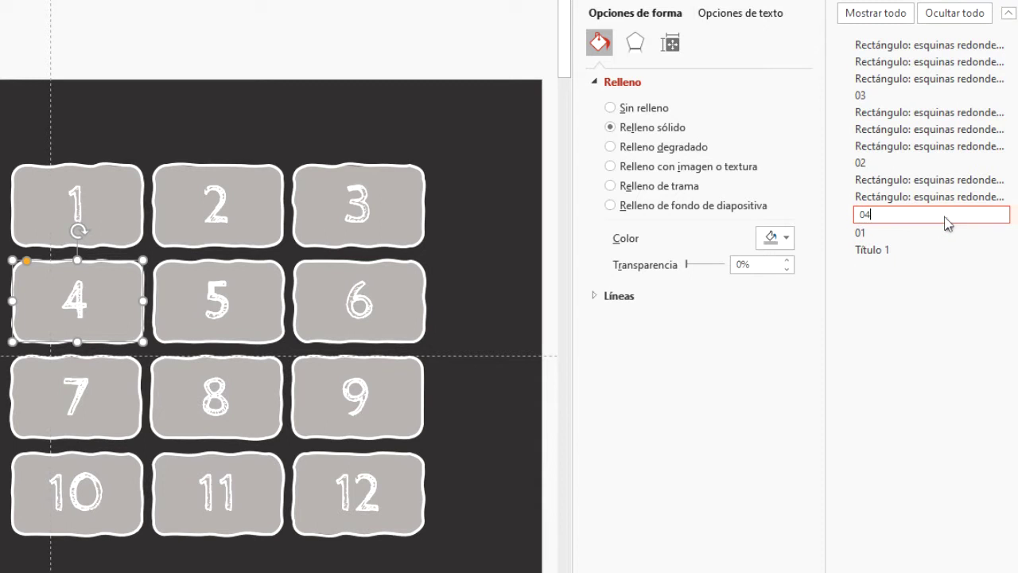
{"action": "key", "text": "Return"}
Rename the shapes for boxes 5 and 6 to 05 and 06.
{"action": "key", "text": "Tab"}
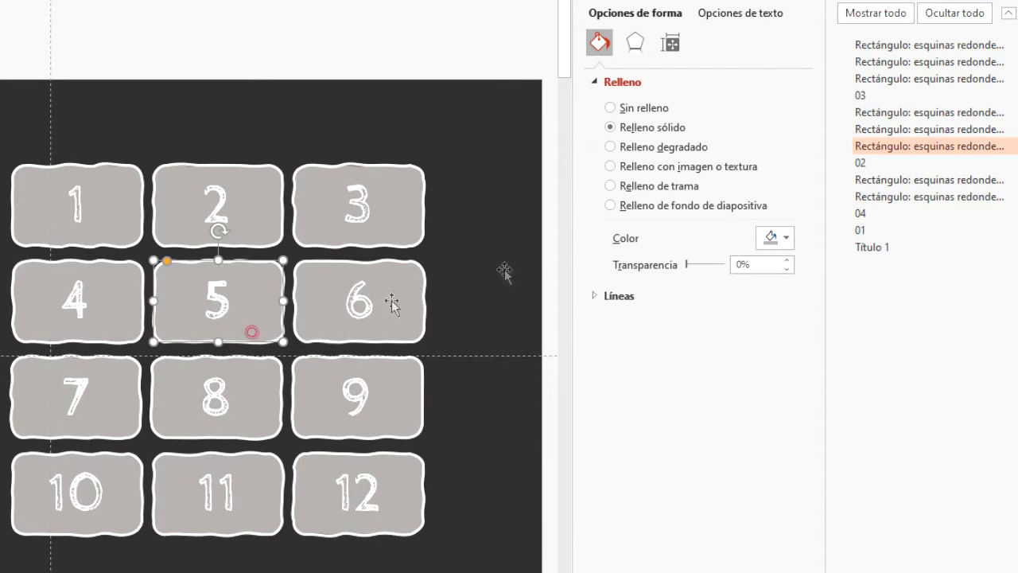
{"action": "left_click", "coordinate": [981, 146]}
{"action": "double_click", "coordinate": [981, 147]}
{"action": "key", "text": "ctrl+a"}
{"action": "type", "text": "05"}
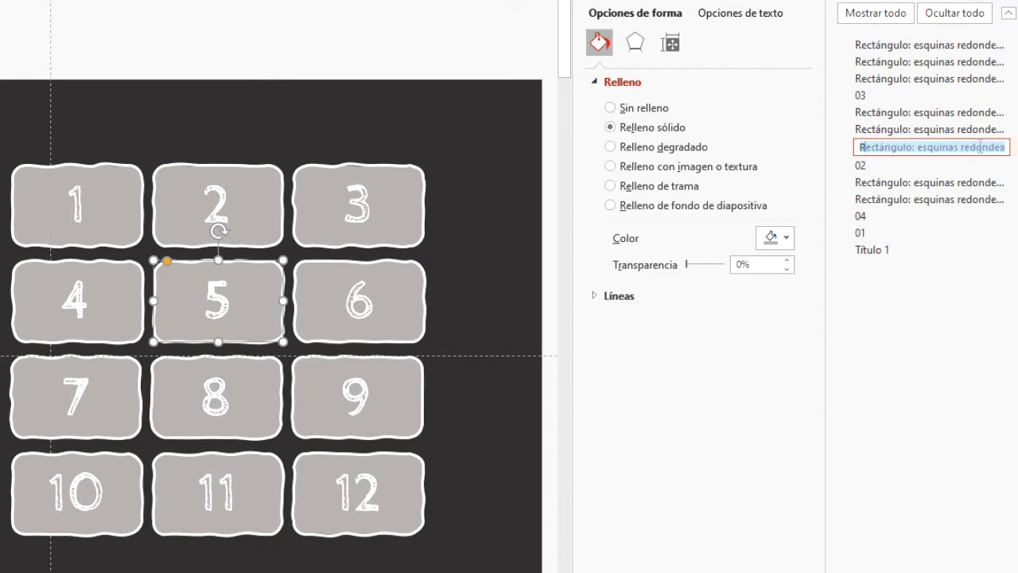
{"action": "key", "text": "Return"}
{"action": "left_click", "coordinate": [983, 80]}
{"action": "left_click", "coordinate": [984, 80]}
{"action": "type", "text": "06"}
{"action": "key", "text": "Return"}
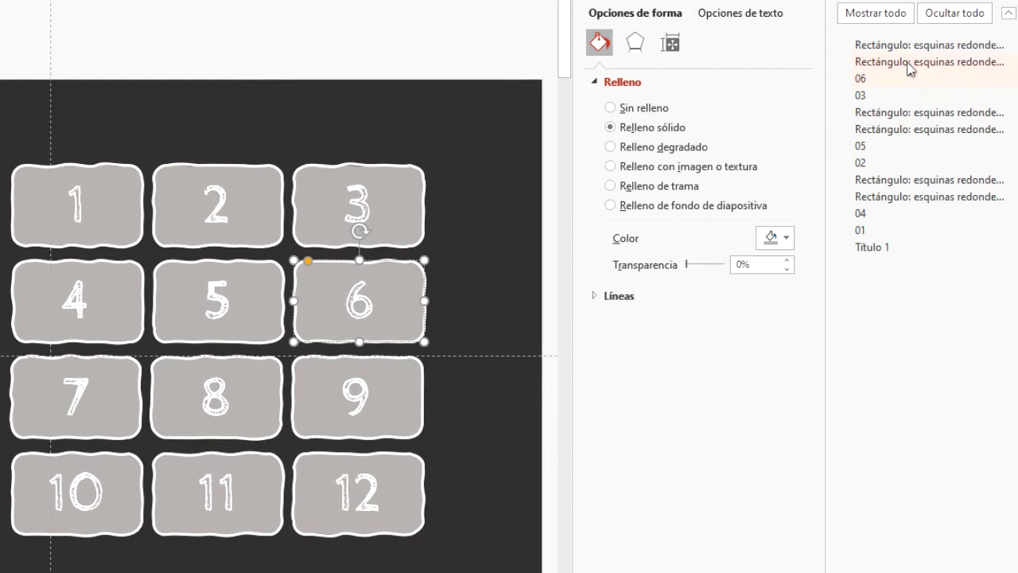
Rename the shapes for boxes 9, 12 and 11 to 09, 12 and 11.
{"action": "double_click", "coordinate": [909, 64]}
{"action": "type", "text": "09"}
{"action": "key", "text": "Return"}
{"action": "double_click", "coordinate": [950, 47]}
{"action": "type", "text": "12"}
{"action": "key", "text": "Return"}
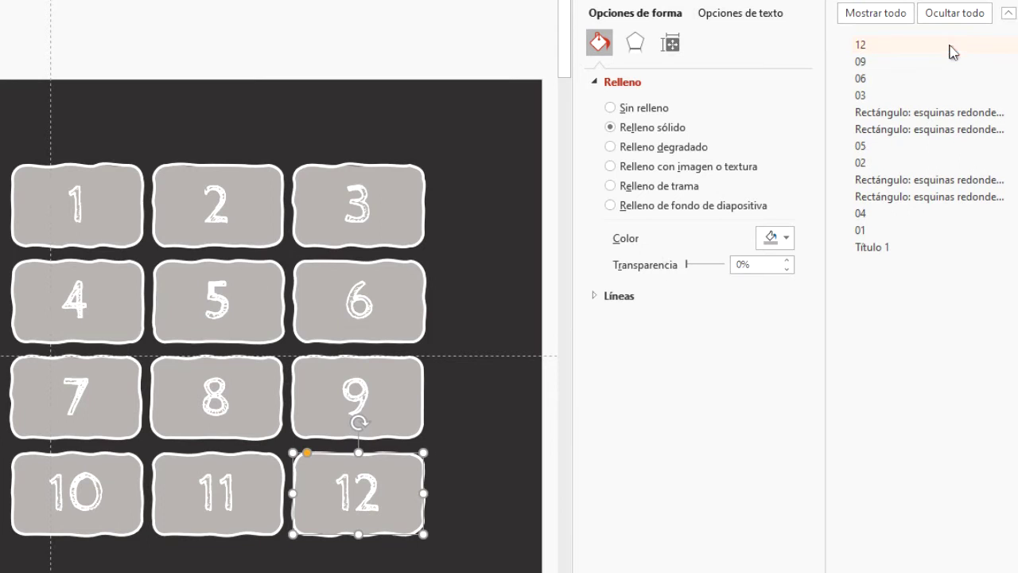
{"action": "left_click", "coordinate": [966, 114]}
{"action": "left_click", "coordinate": [966, 114]}
{"action": "type", "text": "11"}
{"action": "key", "text": "Return"}
Rename the shapes for boxes 8, 10 and 7 to 08, 10 and 07.
{"action": "double_click", "coordinate": [939, 132]}
{"action": "type", "text": "08"}
{"action": "key", "text": "Return"}
{"action": "double_click", "coordinate": [887, 181]}
{"action": "type", "text": "10"}
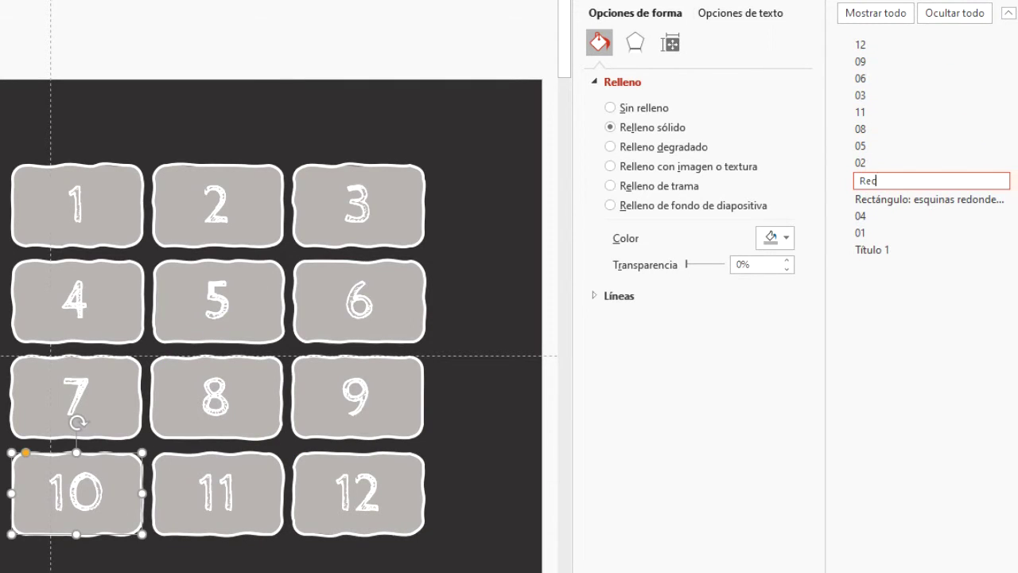
{"action": "key", "text": "Return"}
{"action": "left_click", "coordinate": [906, 198]}
{"action": "left_click", "coordinate": [914, 200]}
{"action": "type", "text": "07"}
{"action": "key", "text": "Return"}
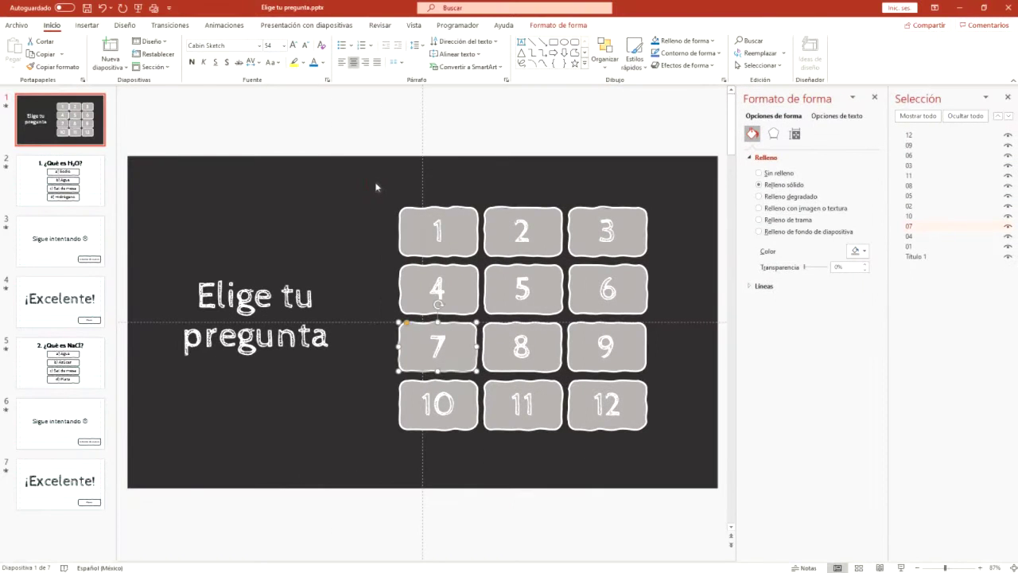
Drag-select all twelve numbered boxes and apply the Color de objeto emphasis animation.
{"action": "left_click_drag", "start_coordinate": [371, 180], "coordinate": [678, 459]}
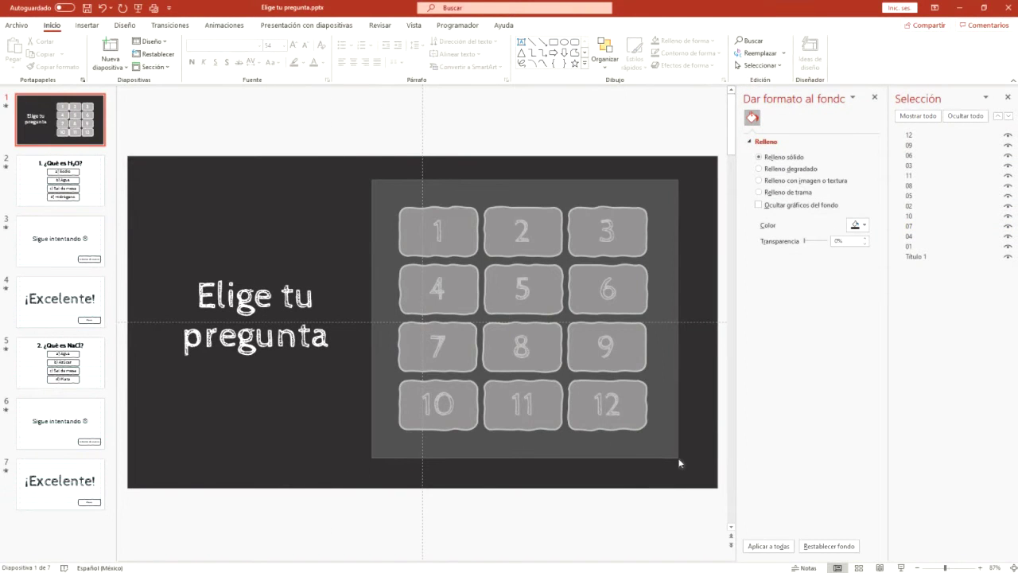
{"action": "left_click_drag", "start_coordinate": [679, 459], "coordinate": [677, 460]}
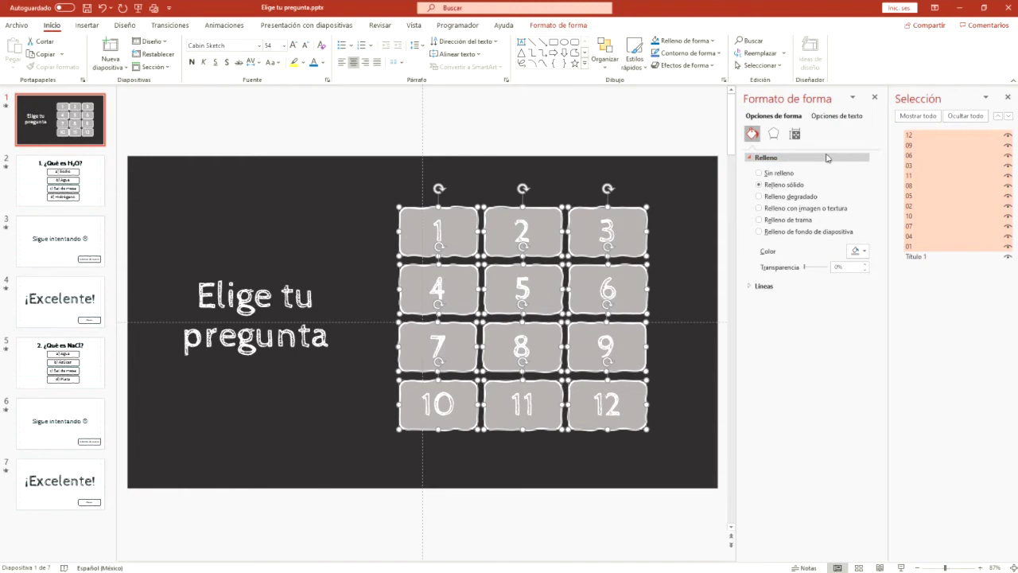
{"action": "left_click", "coordinate": [230, 27]}
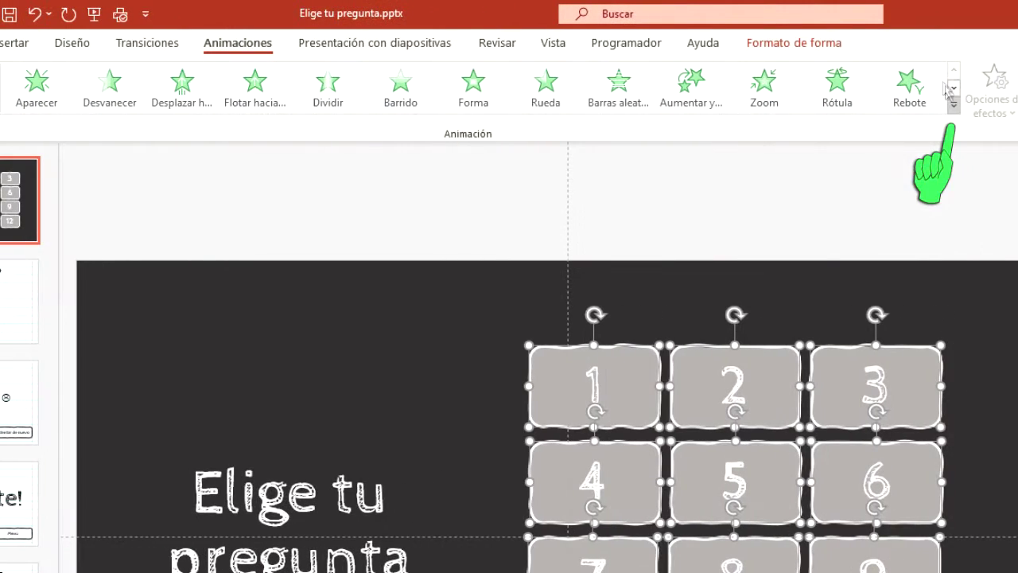
{"action": "left_click", "coordinate": [953, 104]}
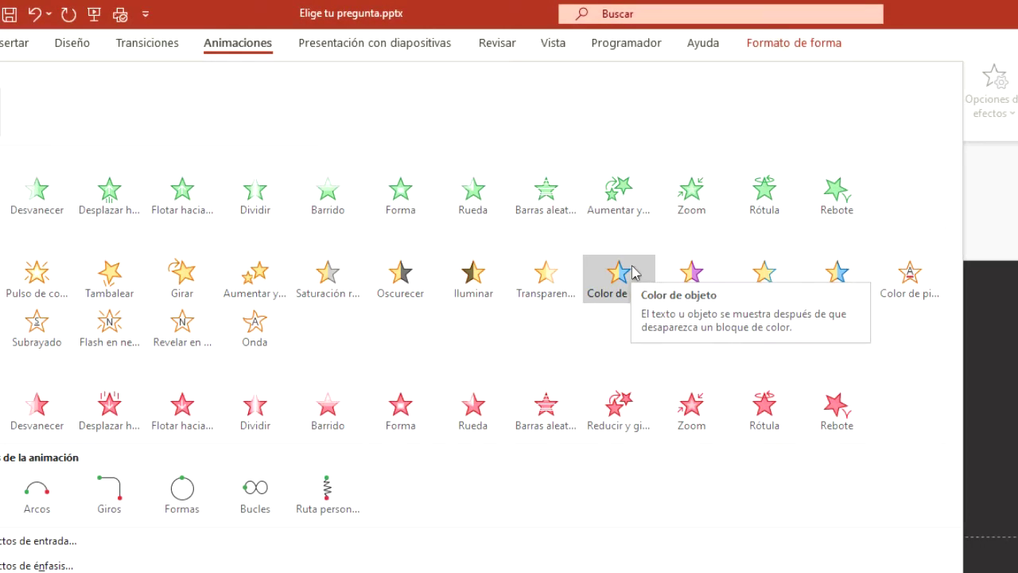
{"action": "left_click", "coordinate": [632, 271]}
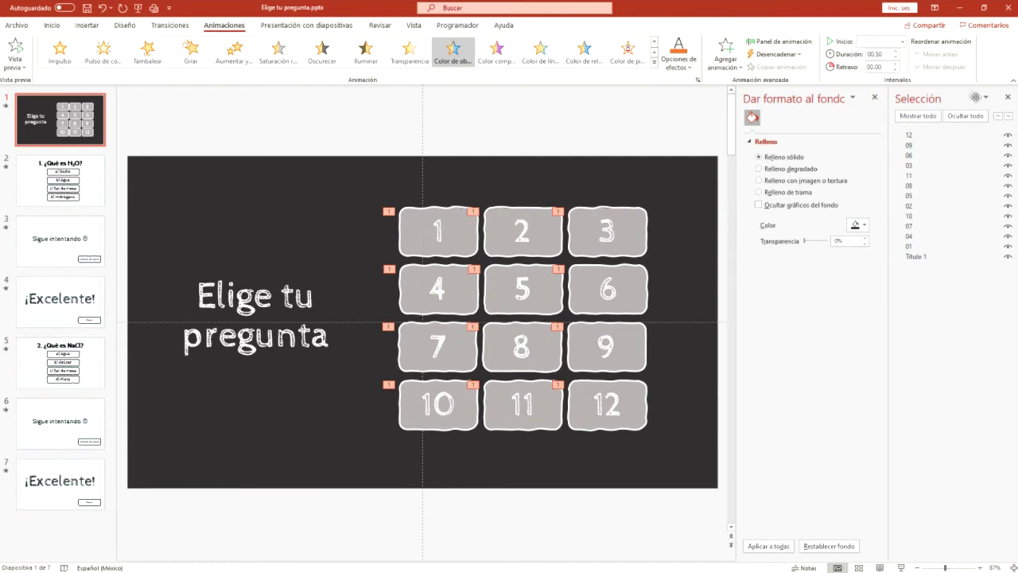
{"action": "left_click", "coordinate": [1008, 97]}
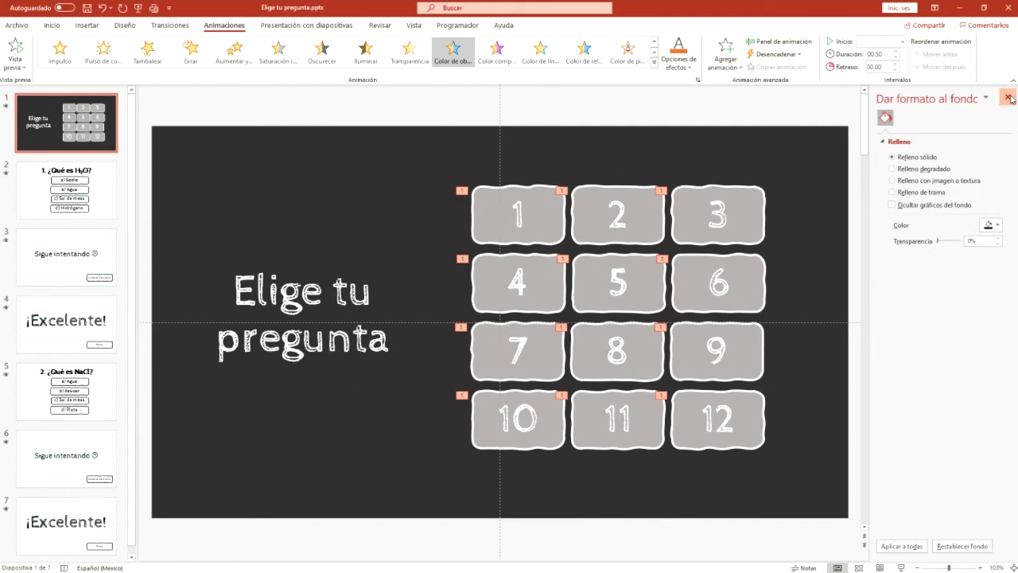
Open the Animation Pane and set box 1's animation to trigger on clicking 01.
{"action": "left_click", "coordinate": [1008, 97]}
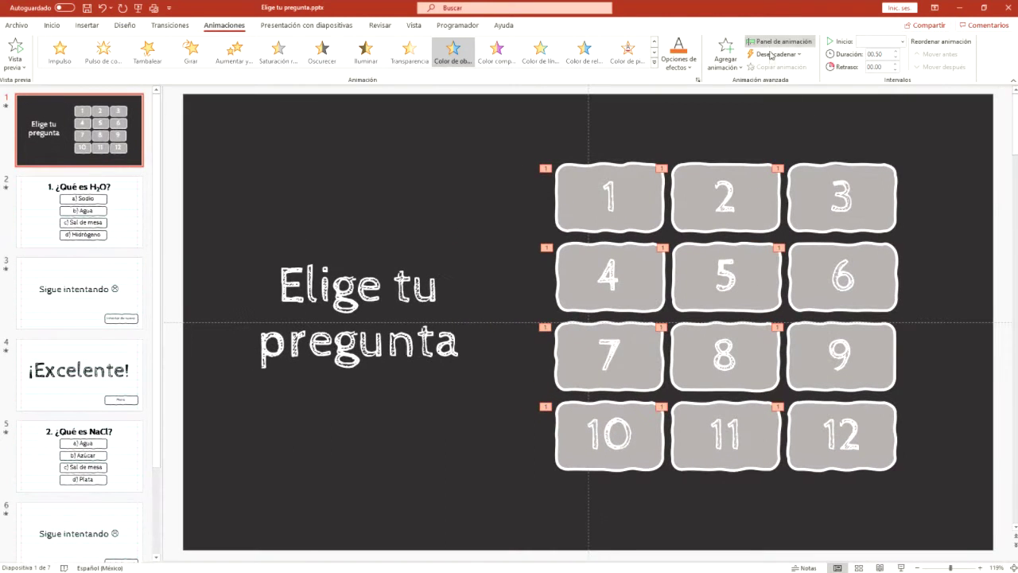
{"action": "left_click", "coordinate": [769, 44]}
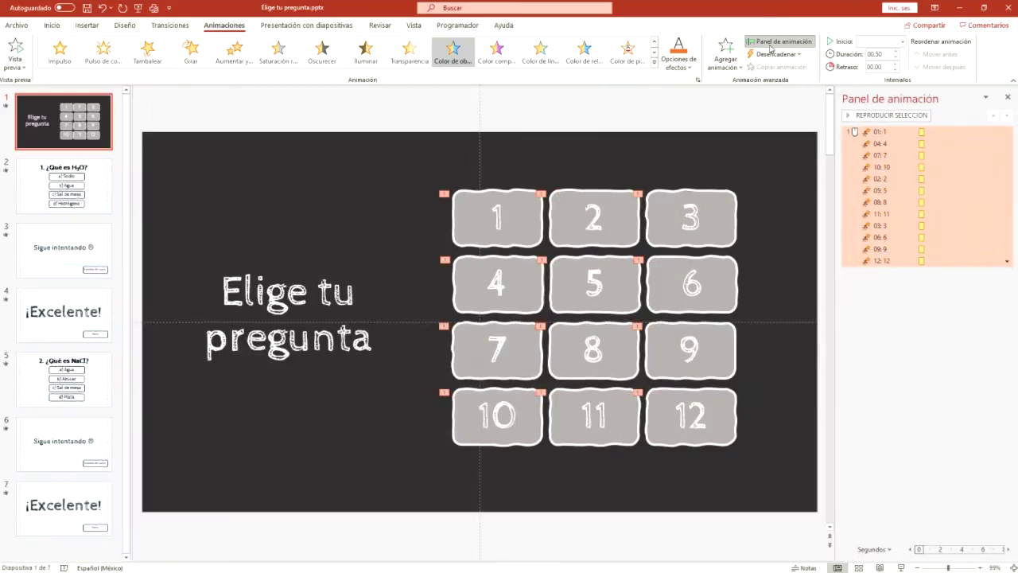
{"action": "left_click", "coordinate": [770, 157]}
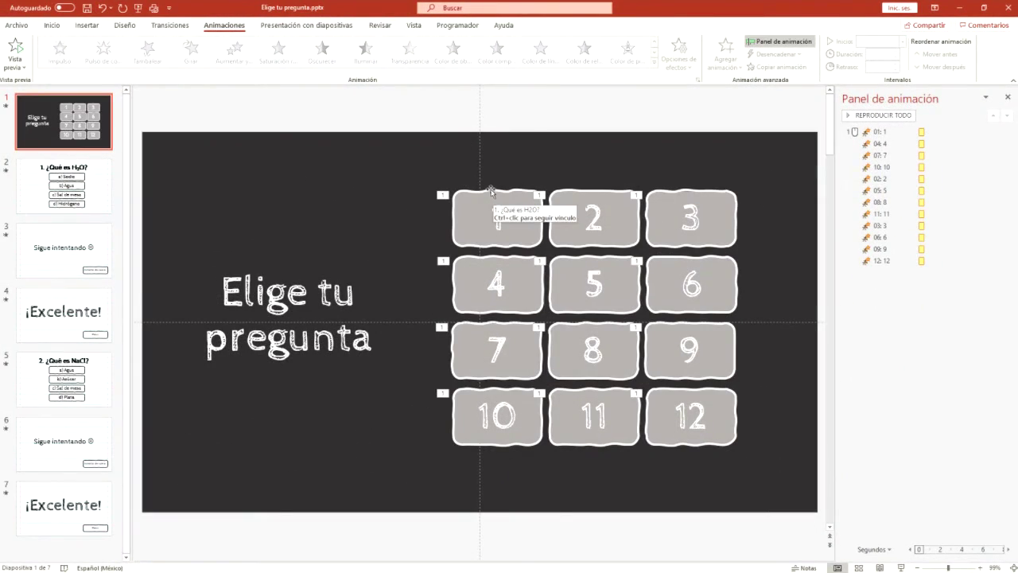
{"action": "left_click", "coordinate": [491, 191]}
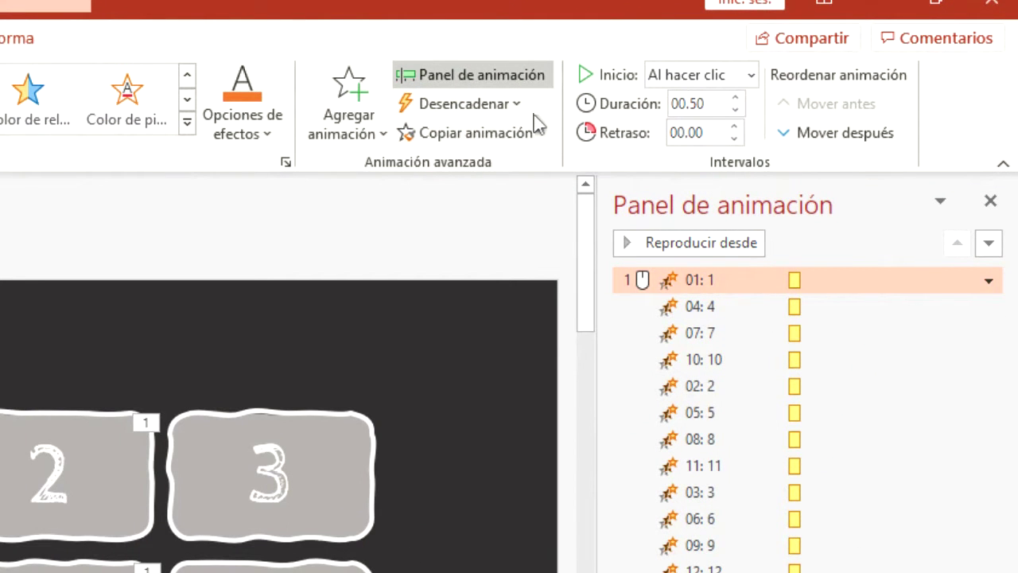
{"action": "left_click", "coordinate": [531, 116]}
{"action": "mouse_move", "coordinate": [530, 120]}
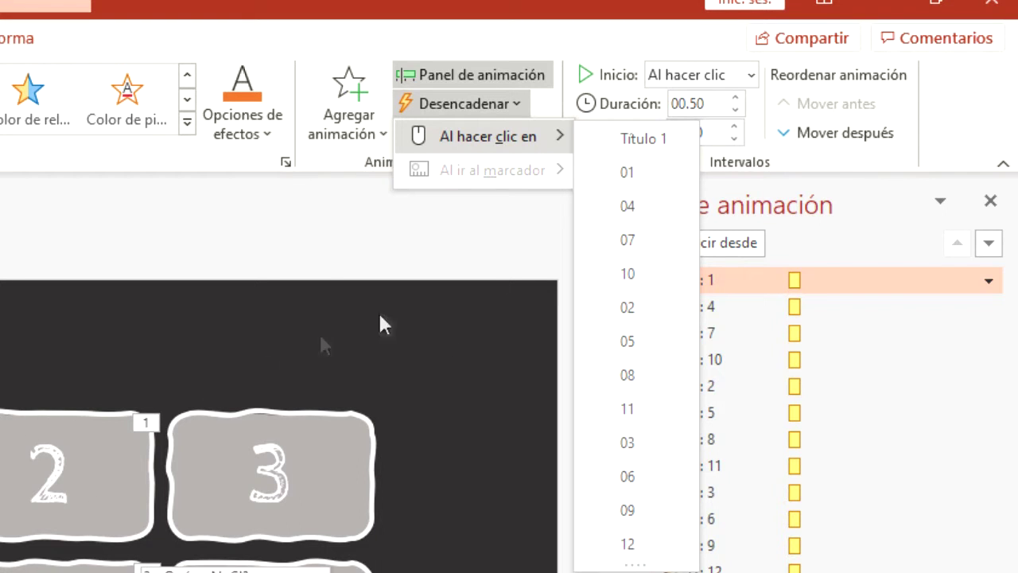
{"action": "left_click", "coordinate": [655, 170]}
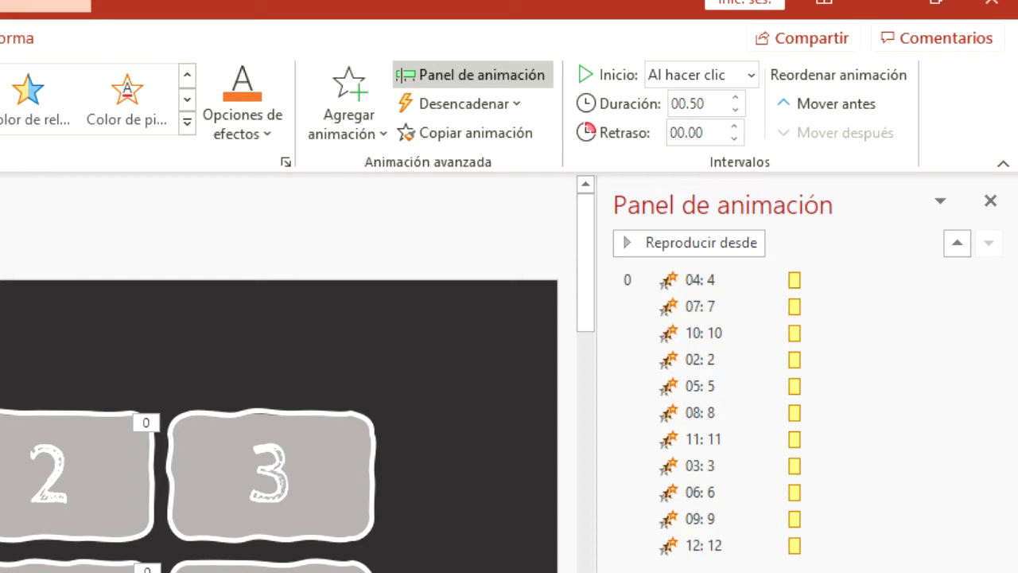
Set boxes 2, 3 and 4 to animate when clicking 02, 03 and 04.
{"action": "left_click", "coordinate": [50, 412]}
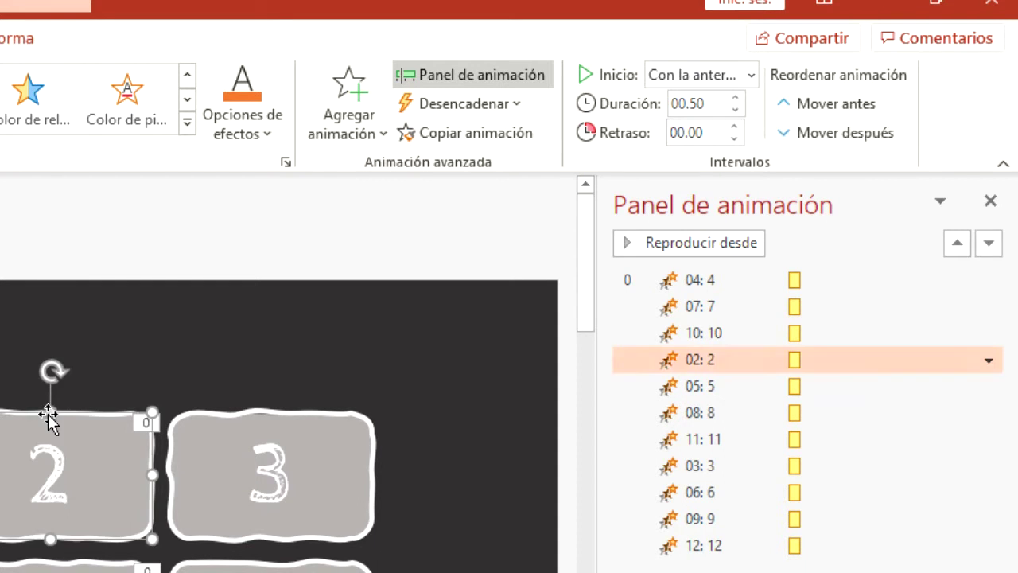
{"action": "left_click", "coordinate": [495, 109]}
{"action": "mouse_move", "coordinate": [561, 151]}
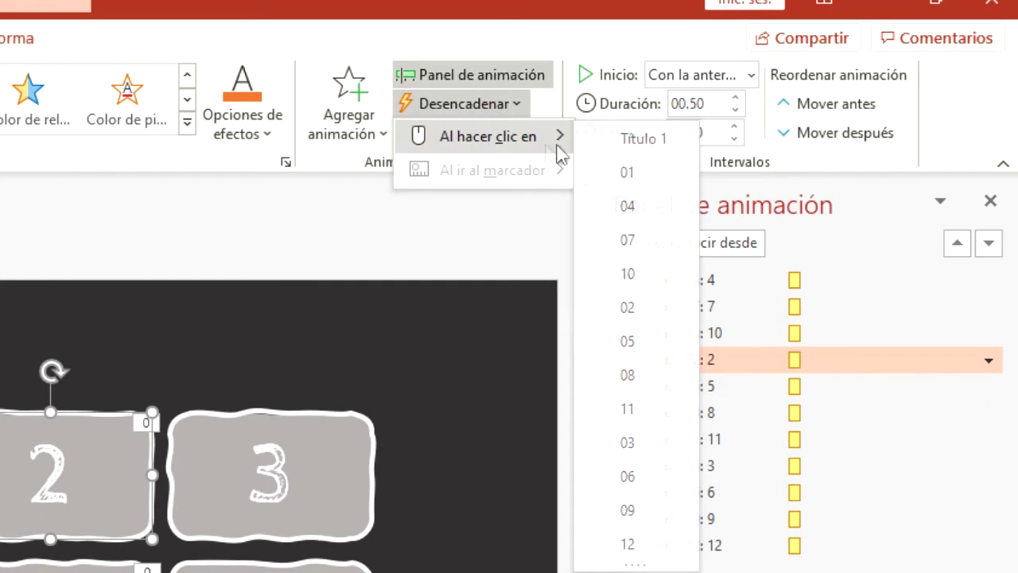
{"action": "left_click", "coordinate": [631, 313]}
{"action": "left_click", "coordinate": [328, 422]}
{"action": "left_click", "coordinate": [448, 104]}
{"action": "mouse_move", "coordinate": [530, 150]}
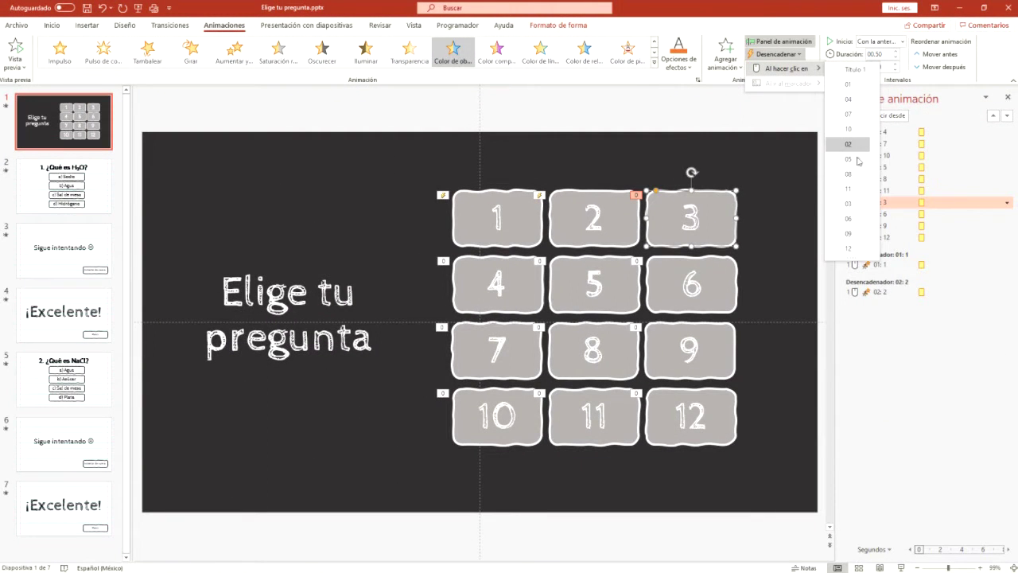
{"action": "left_click", "coordinate": [848, 204]}
{"action": "left_click", "coordinate": [776, 54]}
{"action": "left_click", "coordinate": [594, 284]}
Set boxes 5 through 9 to animate on clicks of triggers 05 through 09.
{"action": "left_click", "coordinate": [778, 55]}
{"action": "left_click", "coordinate": [849, 227]}
{"action": "left_click", "coordinate": [691, 284]}
{"action": "left_click", "coordinate": [848, 239]}
{"action": "left_click", "coordinate": [496, 350]}
{"action": "left_click", "coordinate": [848, 251]}
{"action": "left_click", "coordinate": [594, 350]}
{"action": "left_click", "coordinate": [849, 173]}
{"action": "left_click", "coordinate": [691, 350]}
{"action": "left_click", "coordinate": [849, 233]}
Set boxes 10, 11 and 12 to animate when clicking 10, 11 and 12.
{"action": "left_click", "coordinate": [497, 415]}
{"action": "left_click", "coordinate": [776, 54]}
{"action": "left_click", "coordinate": [848, 129]}
{"action": "left_click", "coordinate": [594, 415]}
{"action": "left_click", "coordinate": [776, 54]}
{"action": "left_click", "coordinate": [848, 189]}
{"action": "left_click", "coordinate": [691, 415]}
{"action": "left_click", "coordinate": [849, 248]}
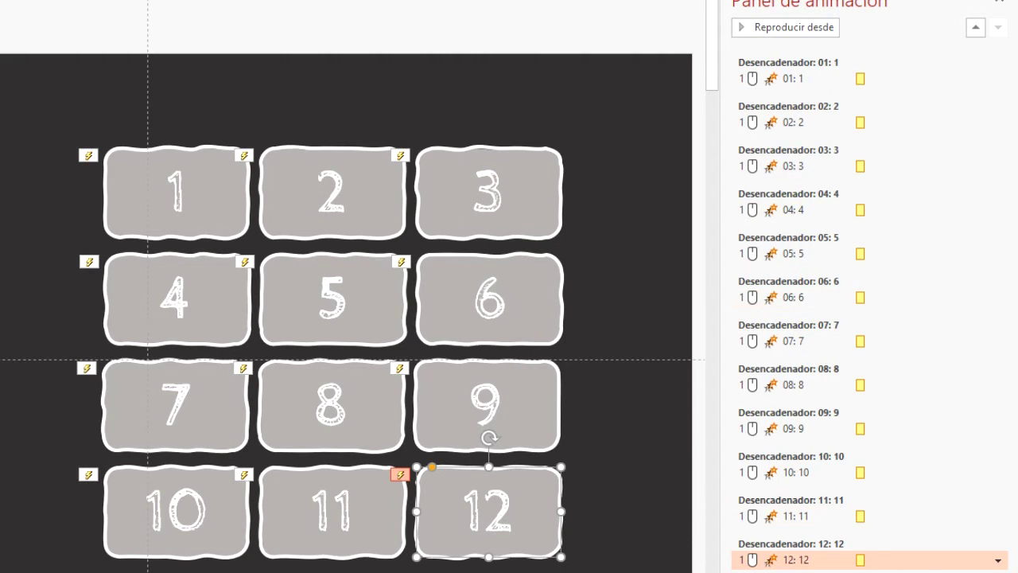
Run the show, answer question 1 with Agua, return to Menú, then edit slide 2.
{"action": "key", "text": "F5"}
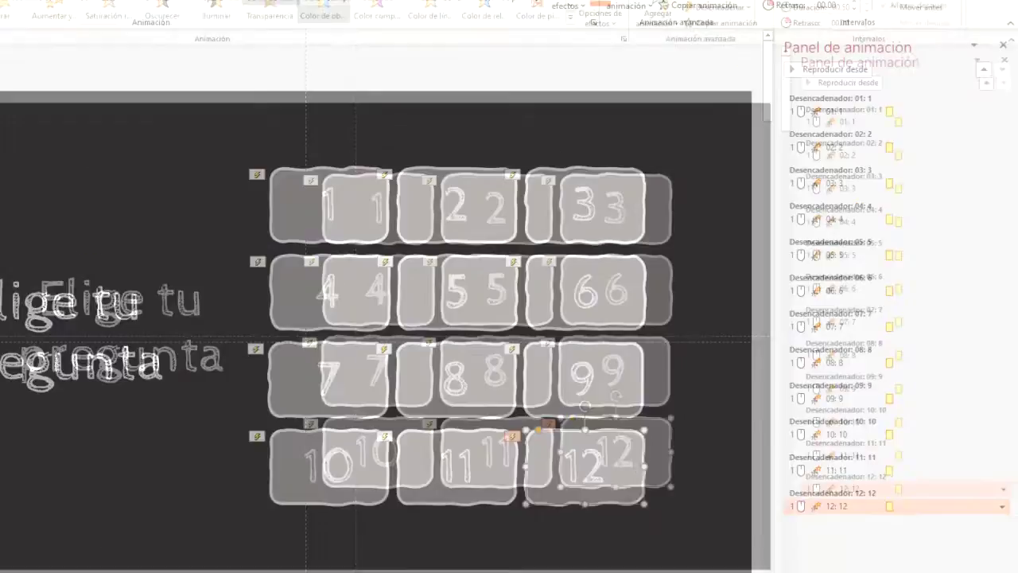
{"action": "left_click", "coordinate": [569, 132]}
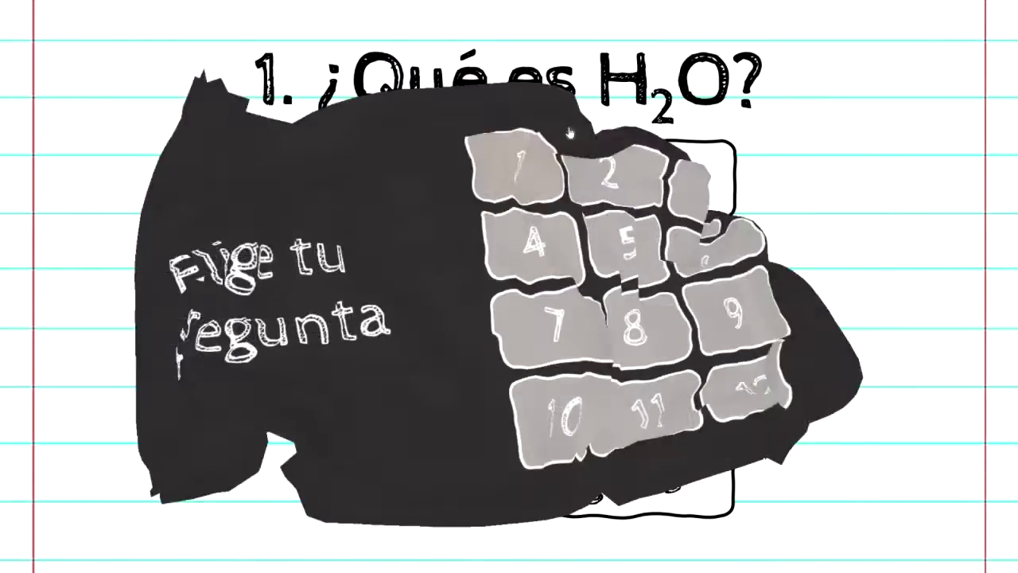
{"action": "left_click", "coordinate": [578, 294]}
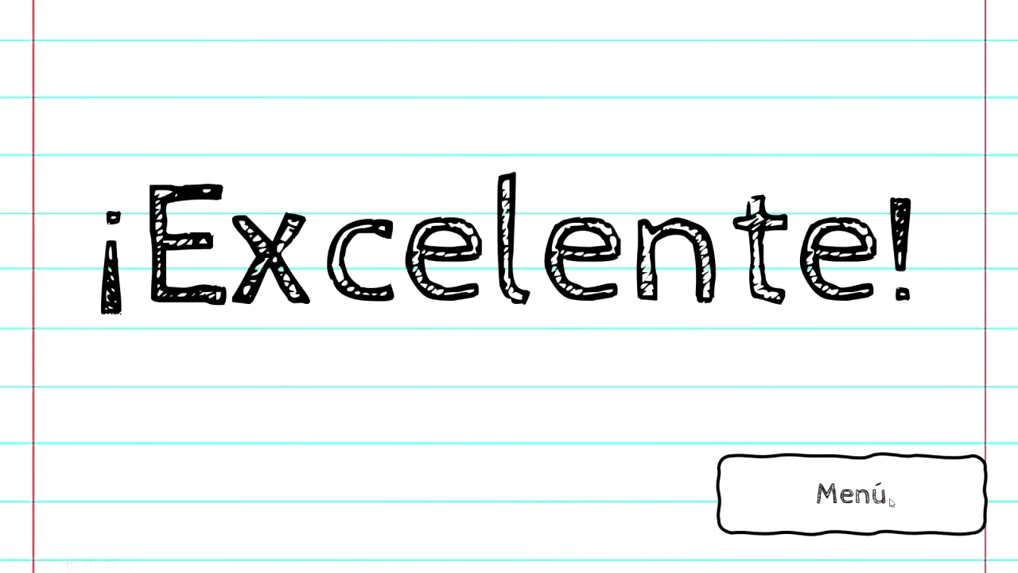
{"action": "left_click", "coordinate": [869, 498]}
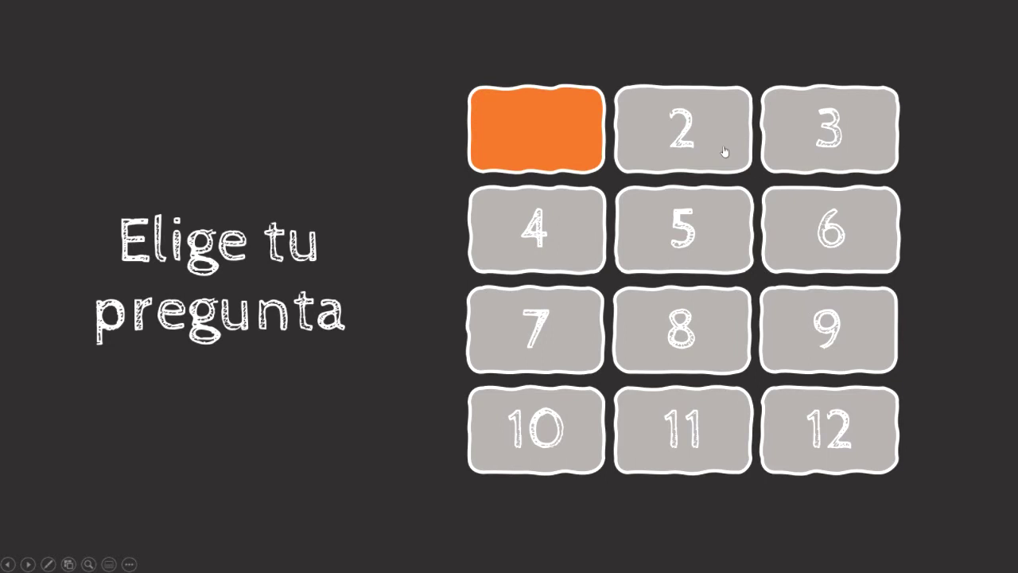
{"action": "key", "text": "Escape"}
{"action": "left_click", "coordinate": [56, 208]}
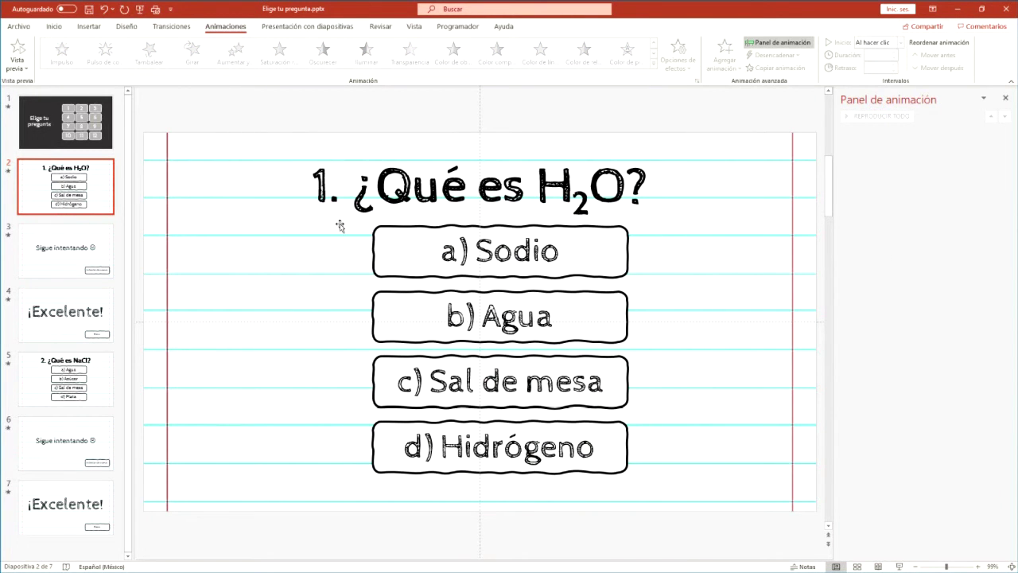
Select the a) Sodio box and open the Selection Pane from Inicio > Seleccionar.
{"action": "left_click", "coordinate": [380, 232]}
{"action": "left_click", "coordinate": [54, 26]}
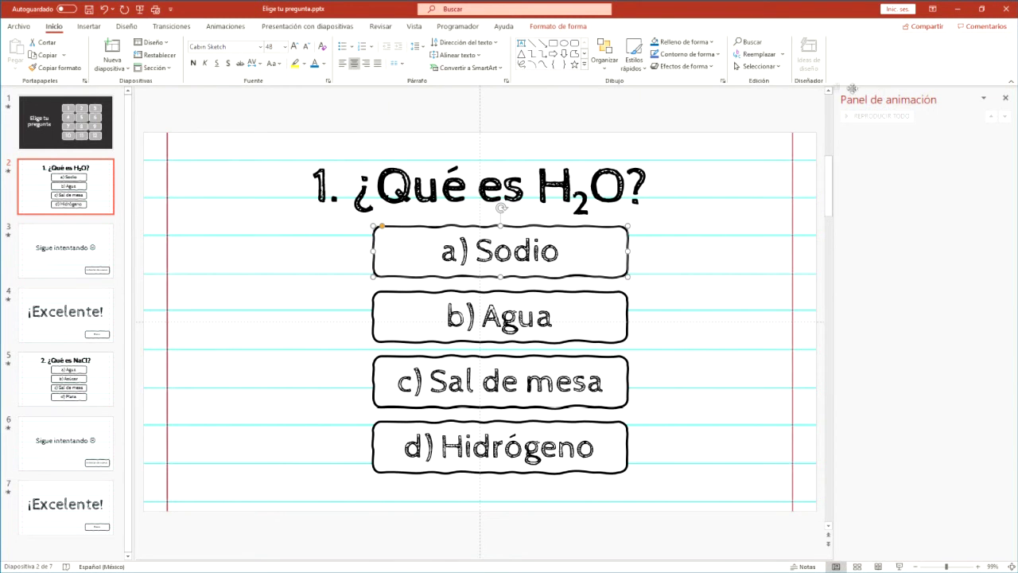
{"action": "left_click", "coordinate": [760, 66]}
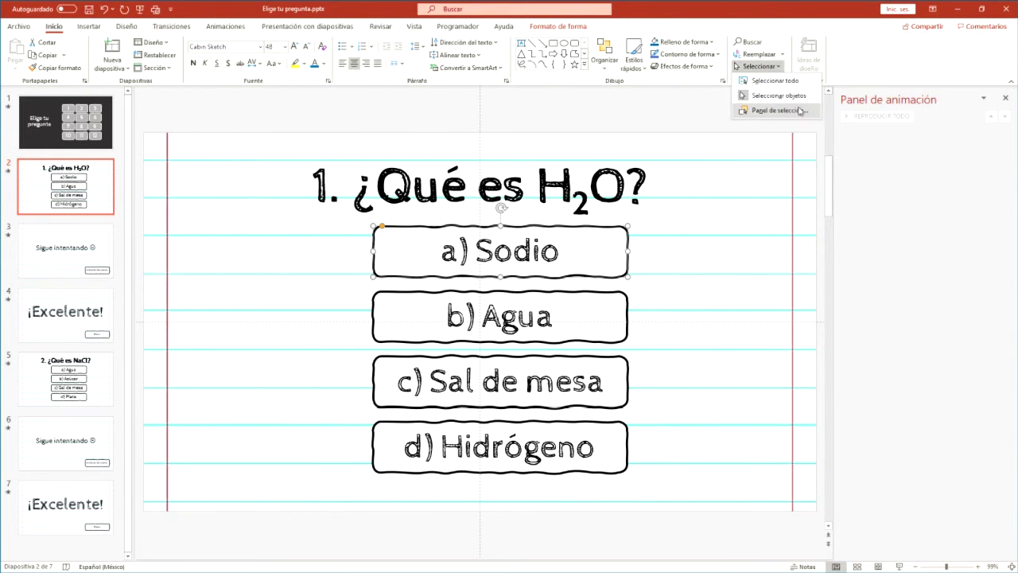
{"action": "left_click", "coordinate": [803, 115]}
Rename the a) Sodio and b) Agua answer boxes to A and B.
{"action": "double_click", "coordinate": [969, 167]}
{"action": "type", "text": "A"}
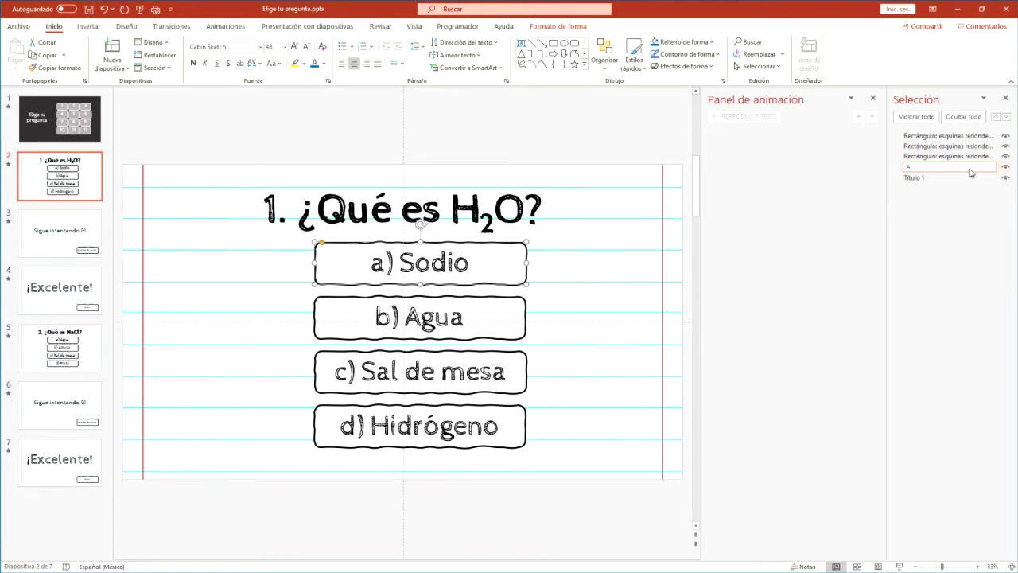
{"action": "key", "text": "Return"}
{"action": "key", "text": "Up"}
{"action": "key", "text": "F2"}
{"action": "type", "text": "B"}
{"action": "key", "text": "Return"}
Rename the c) Sal de mesa and d) Hidrógeno answer boxes to C and D.
{"action": "key", "text": "Up"}
{"action": "key", "text": "F2"}
{"action": "type", "text": "C"}
{"action": "key", "text": "Return"}
{"action": "key", "text": "Up"}
{"action": "key", "text": "F2"}
{"action": "type", "text": "D"}
{"action": "key", "text": "Return"}
{"action": "left_click", "coordinate": [480, 263]}
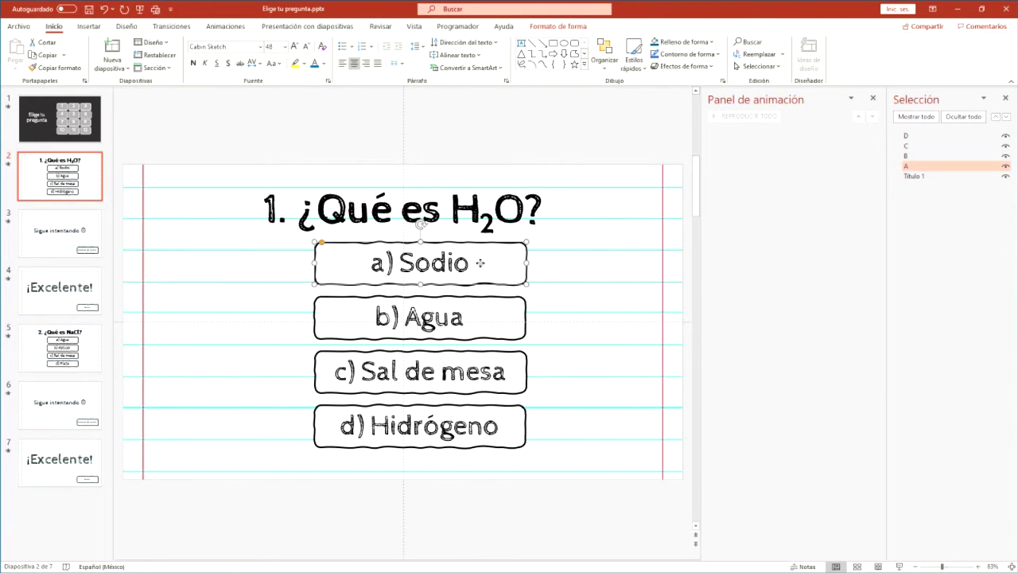
Apply the Énfasis > Color de objeto animation to answer boxes A, B, C and D together.
{"action": "left_click", "coordinate": [546, 264]}
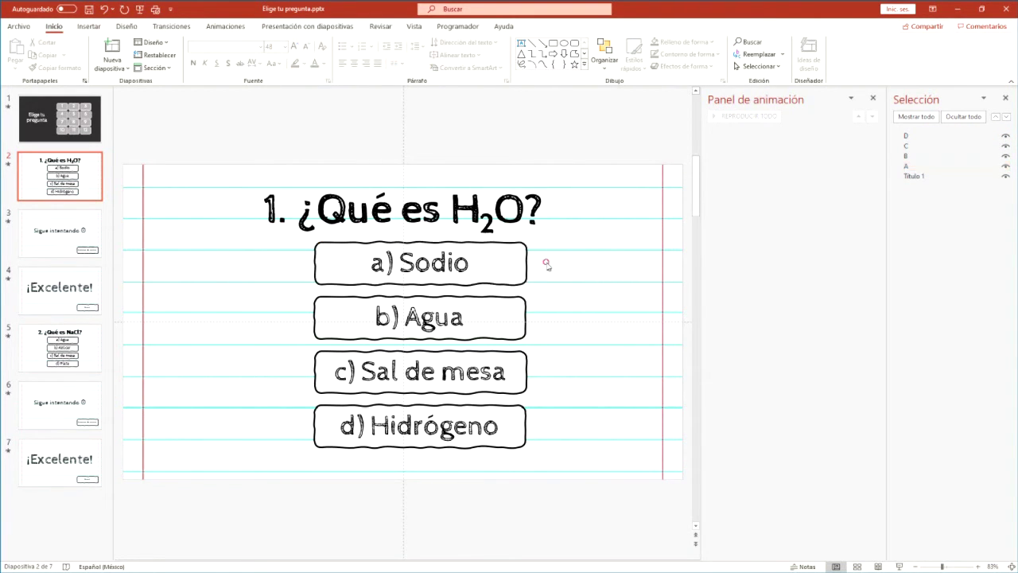
{"action": "left_click", "coordinate": [504, 372]}
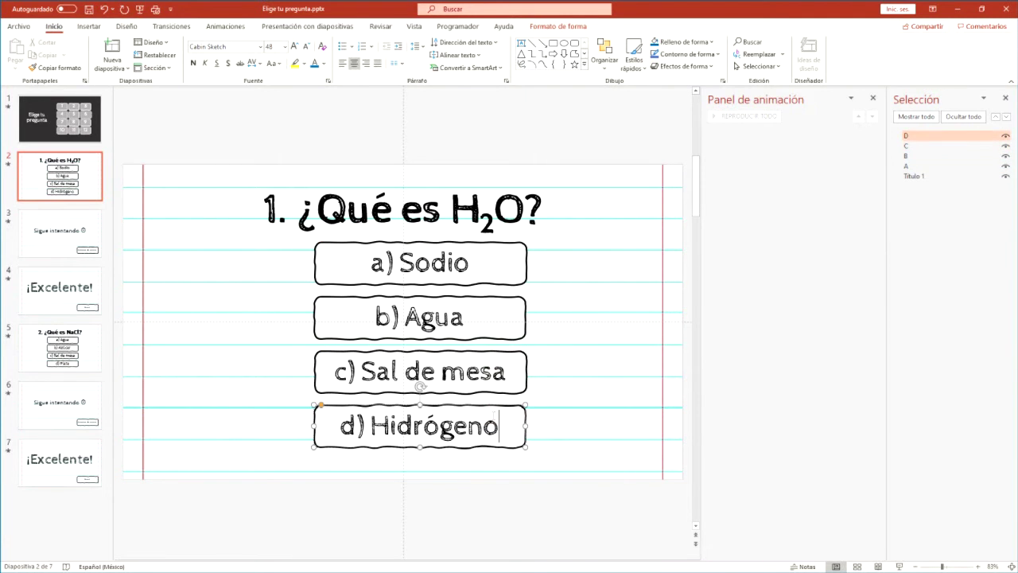
{"action": "left_click", "coordinate": [495, 276]}
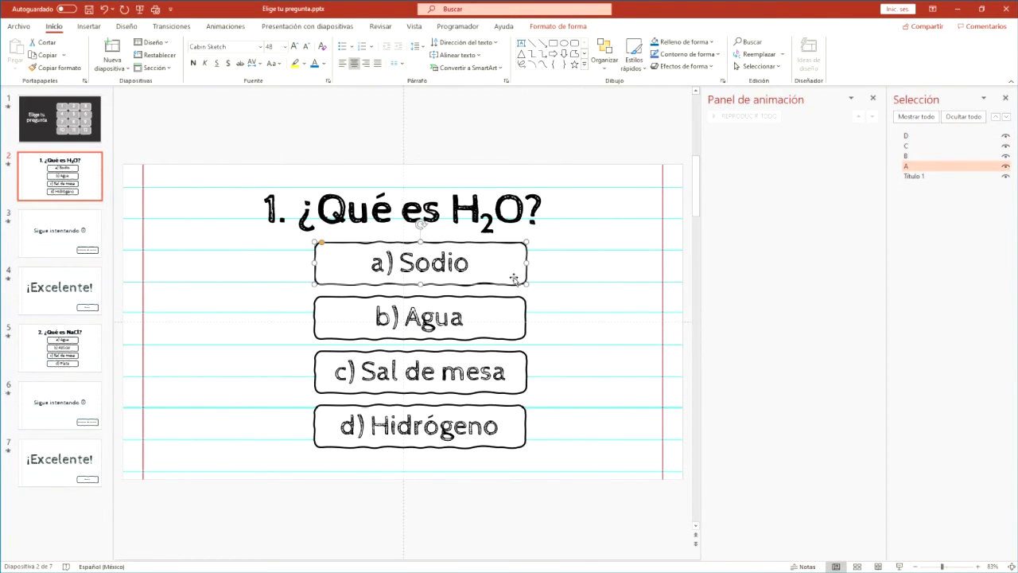
{"action": "left_click", "coordinate": [227, 25]}
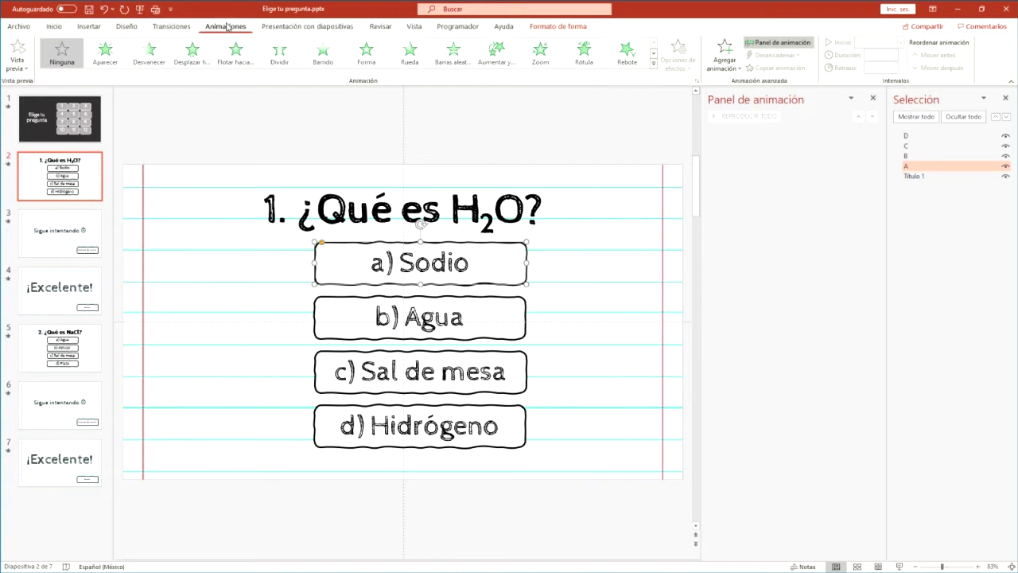
{"action": "left_click", "coordinate": [488, 321], "text": "shift"}
{"action": "left_click", "coordinate": [485, 374], "text": "shift"}
{"action": "left_click", "coordinate": [501, 426], "text": "shift"}
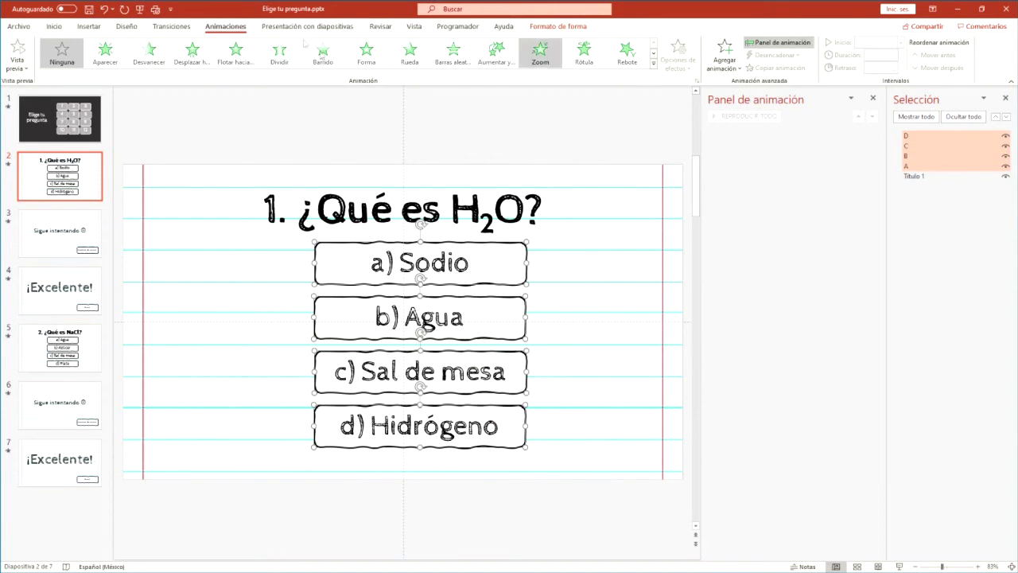
{"action": "left_click", "coordinate": [653, 62]}
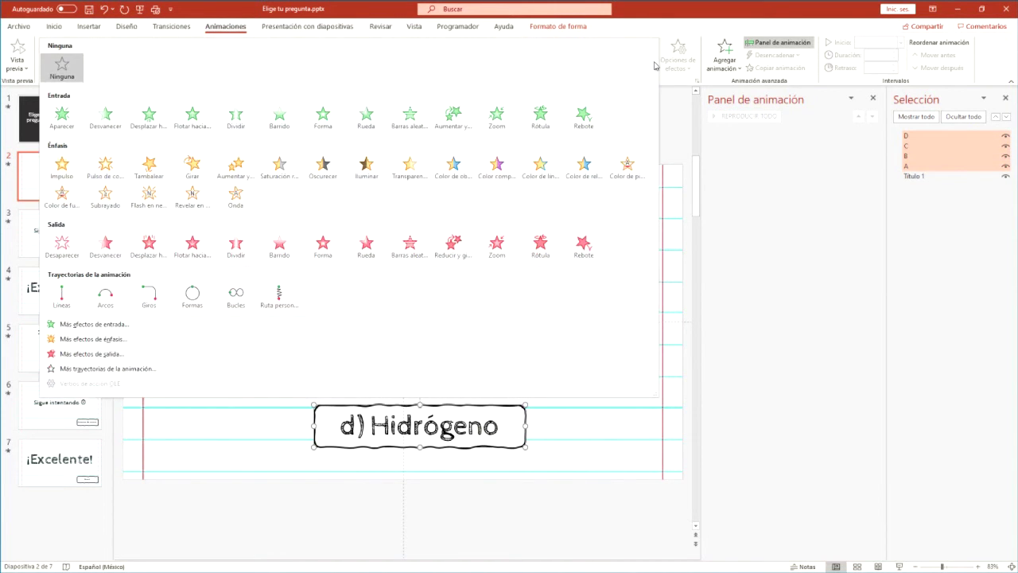
{"action": "left_click", "coordinate": [455, 168]}
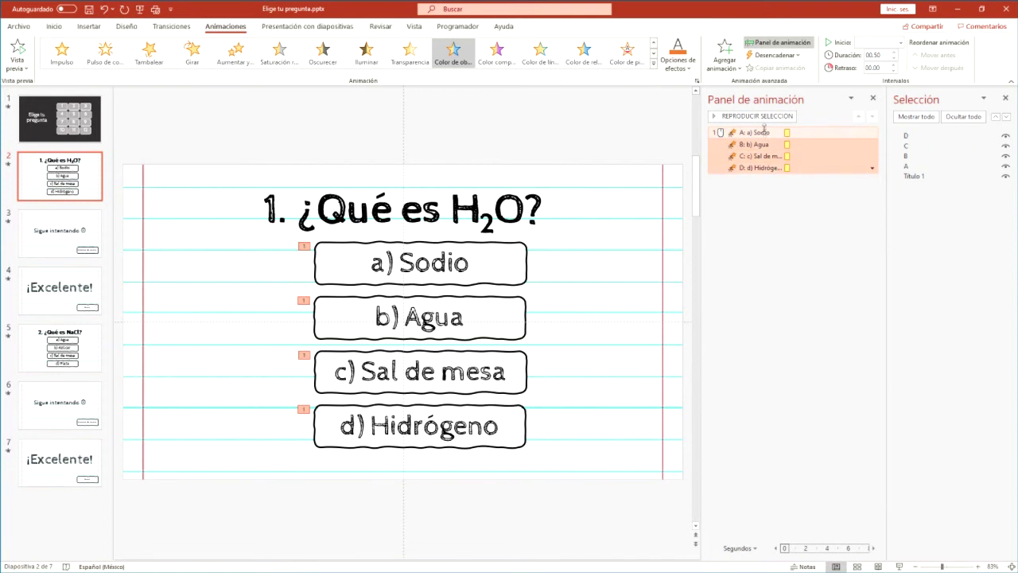
{"action": "left_click", "coordinate": [872, 168]}
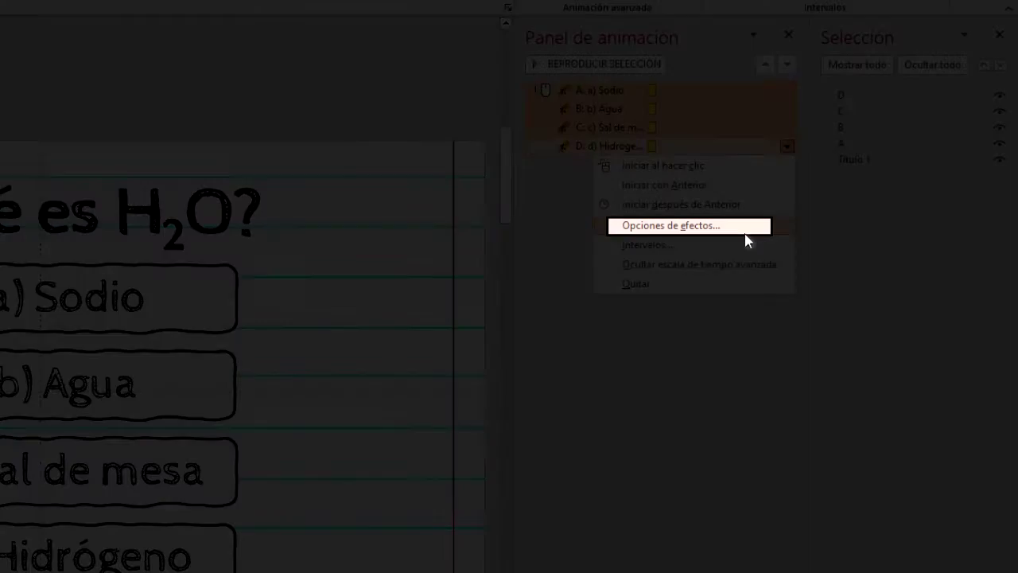
Change the Color de objeto effect colour from orange to blue for the four answer boxes.
{"action": "left_click", "coordinate": [746, 234]}
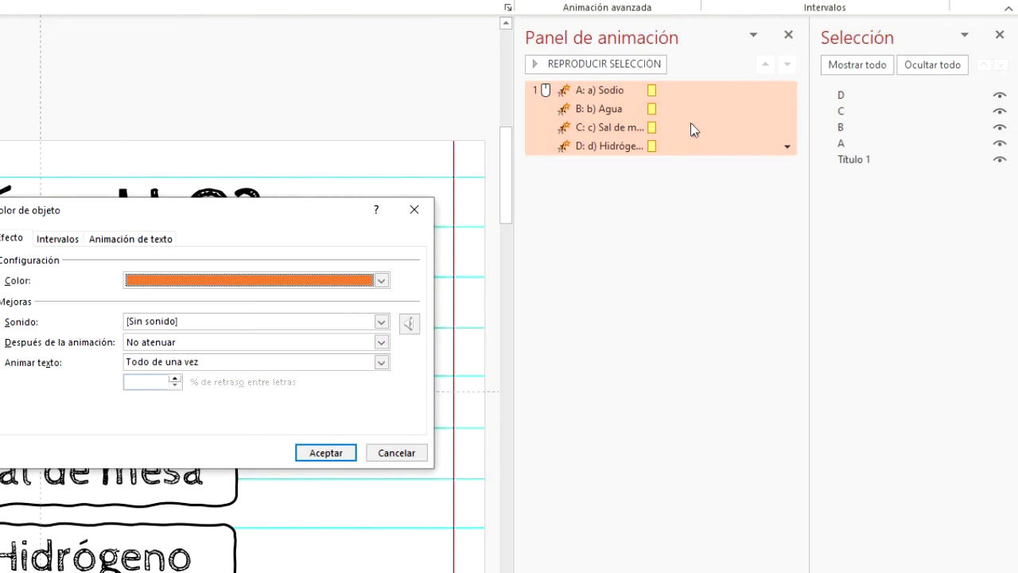
{"action": "left_click", "coordinate": [263, 280]}
{"action": "left_click", "coordinate": [213, 300]}
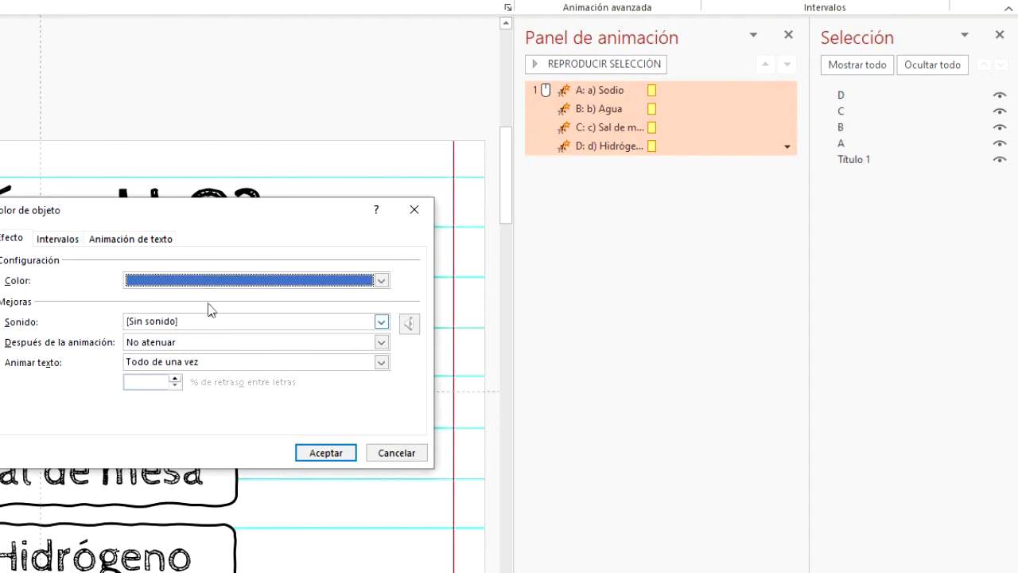
{"action": "left_click", "coordinate": [326, 453]}
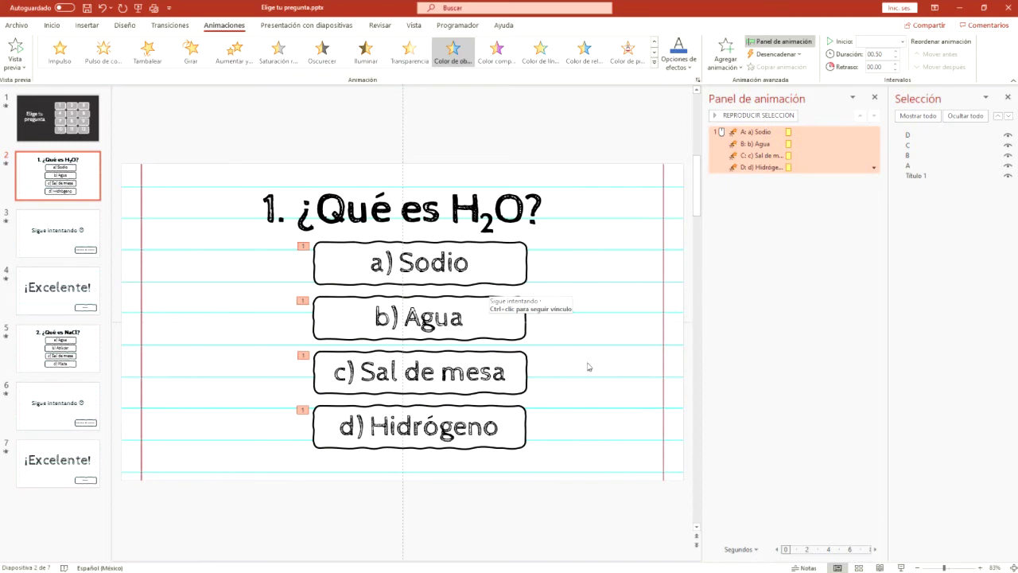
{"action": "left_click", "coordinate": [548, 239]}
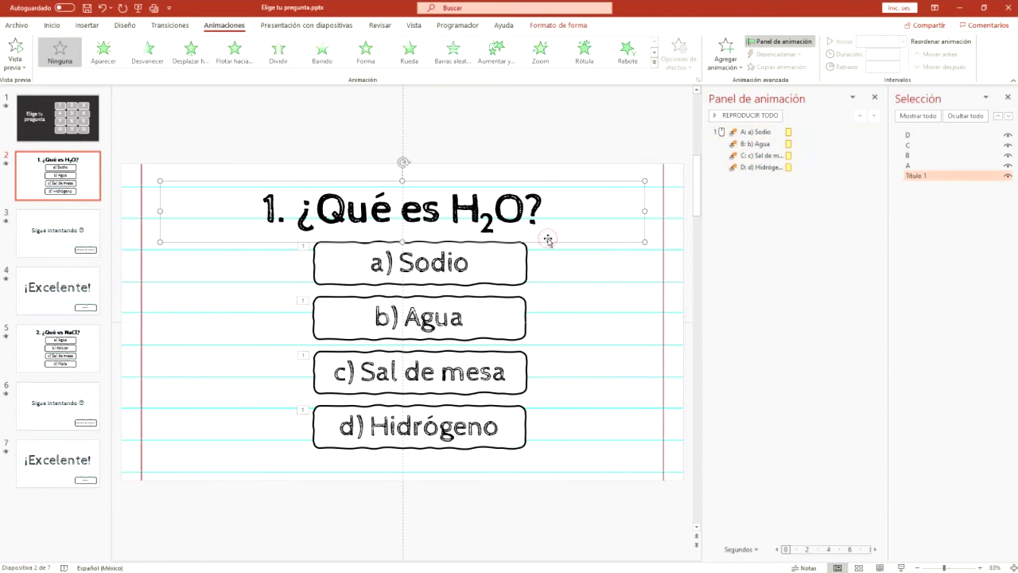
{"action": "left_click", "coordinate": [860, 133]}
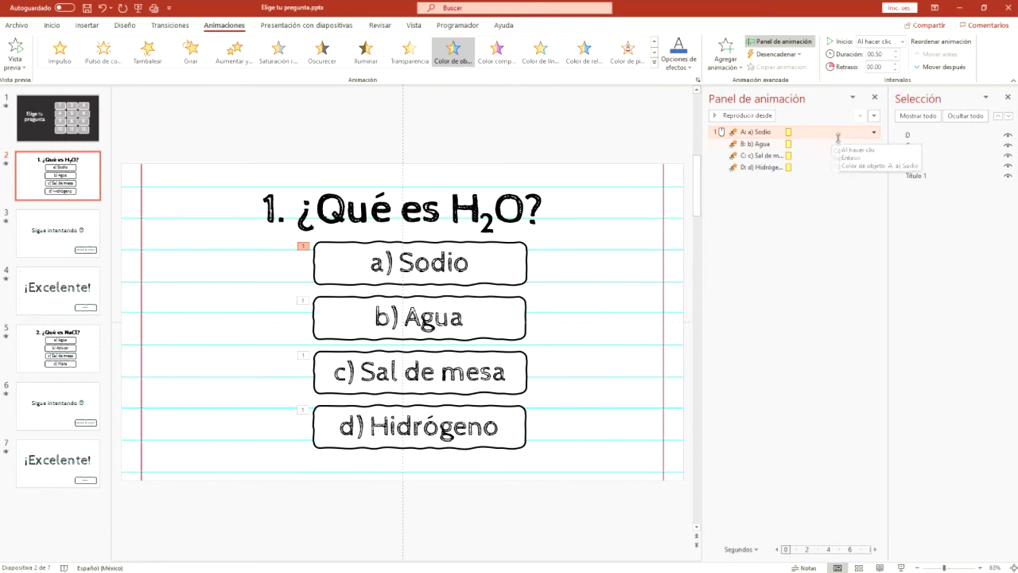
Set the a) Sodio and b) Agua animations to trigger on clicking shapes A and B.
{"action": "left_click", "coordinate": [798, 54]}
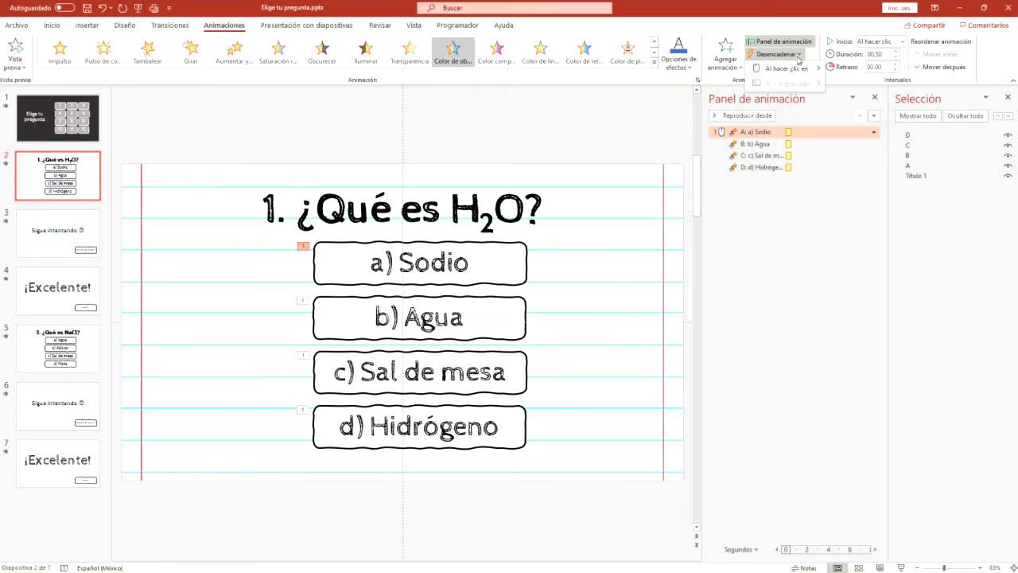
{"action": "mouse_move", "coordinate": [807, 68]}
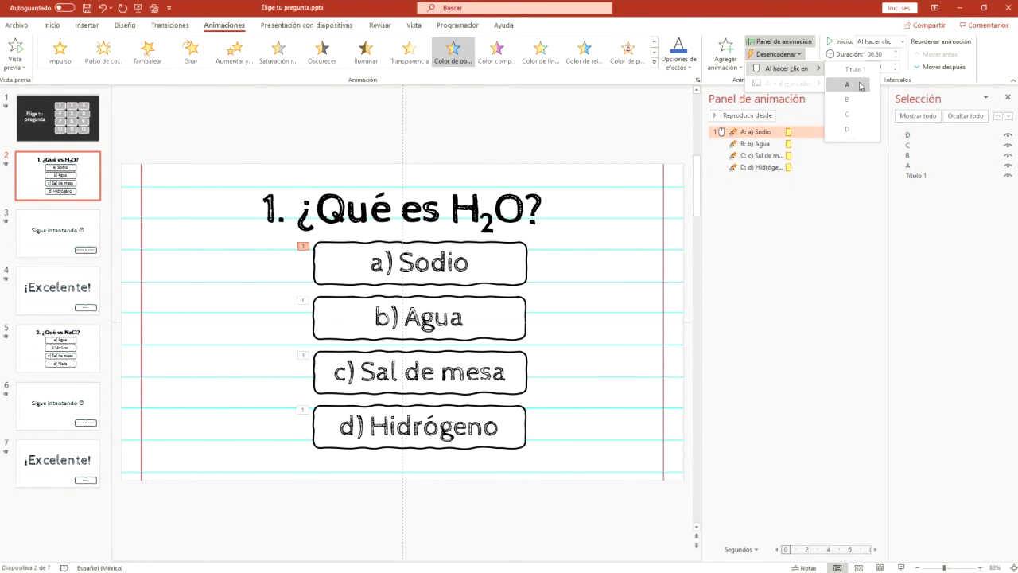
{"action": "left_click", "coordinate": [859, 86]}
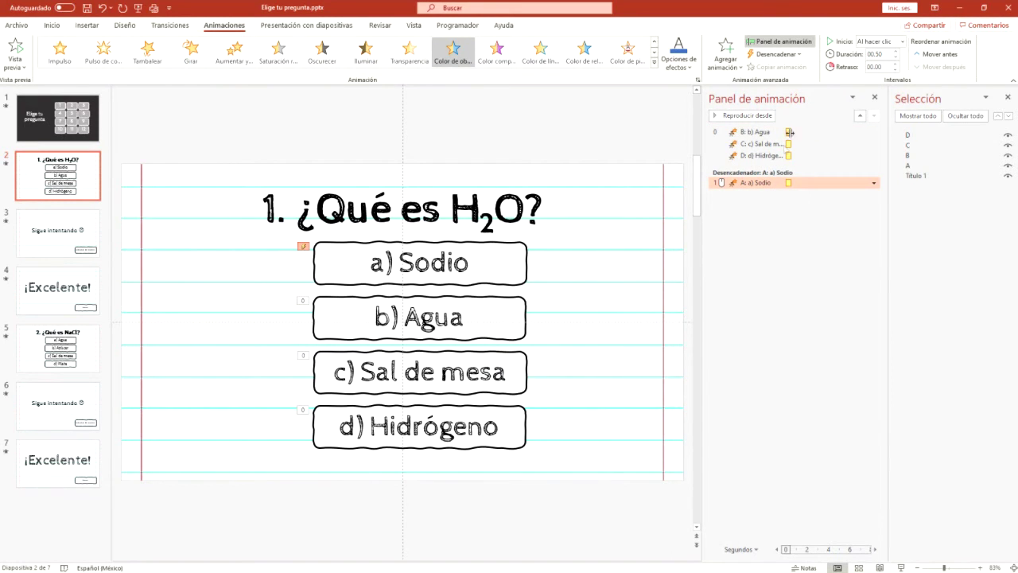
{"action": "left_click", "coordinate": [528, 355]}
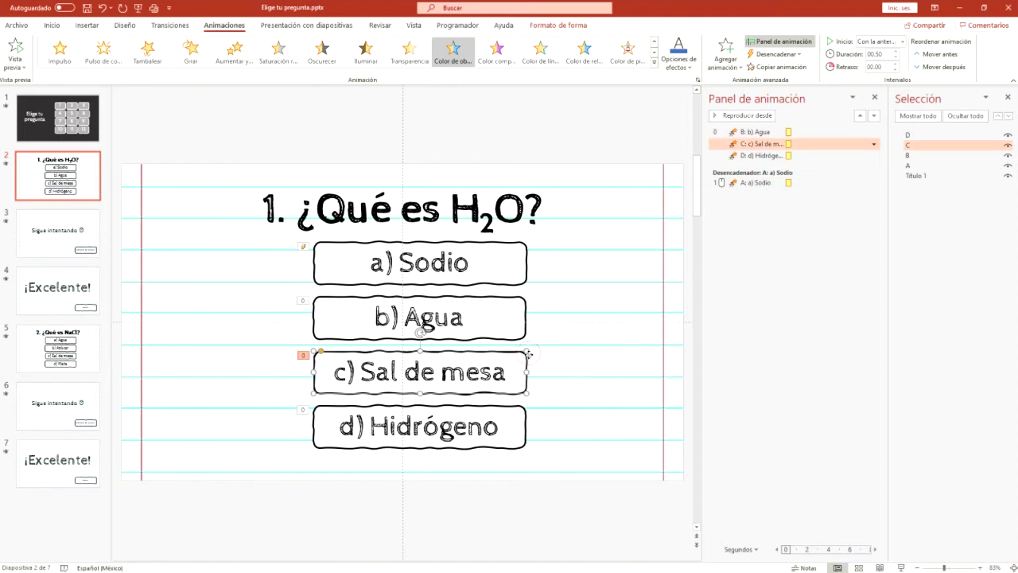
{"action": "left_click", "coordinate": [775, 54]}
{"action": "key", "text": "Escape"}
{"action": "key", "text": "Up"}
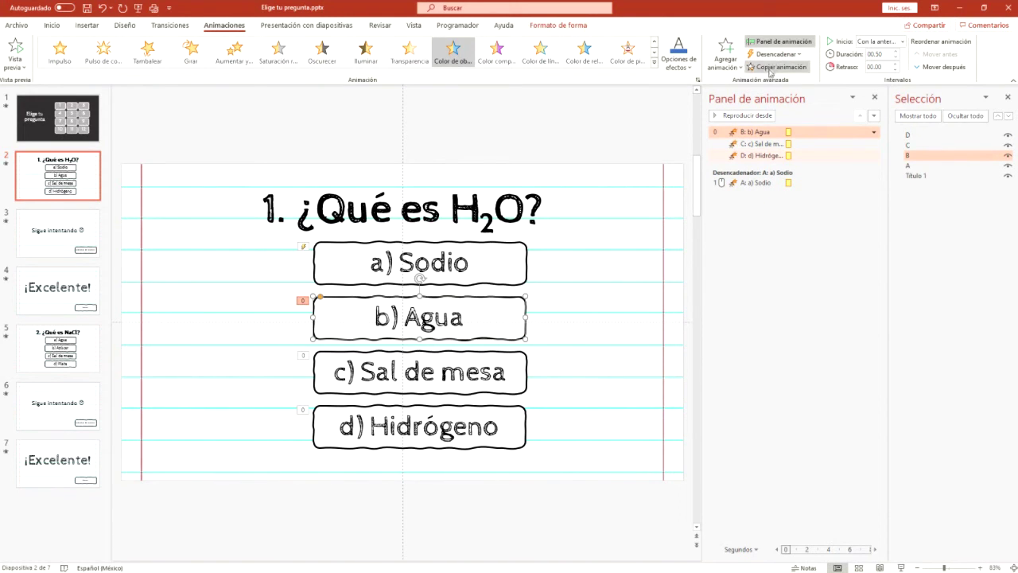
{"action": "left_click", "coordinate": [772, 55]}
{"action": "mouse_move", "coordinate": [811, 68]}
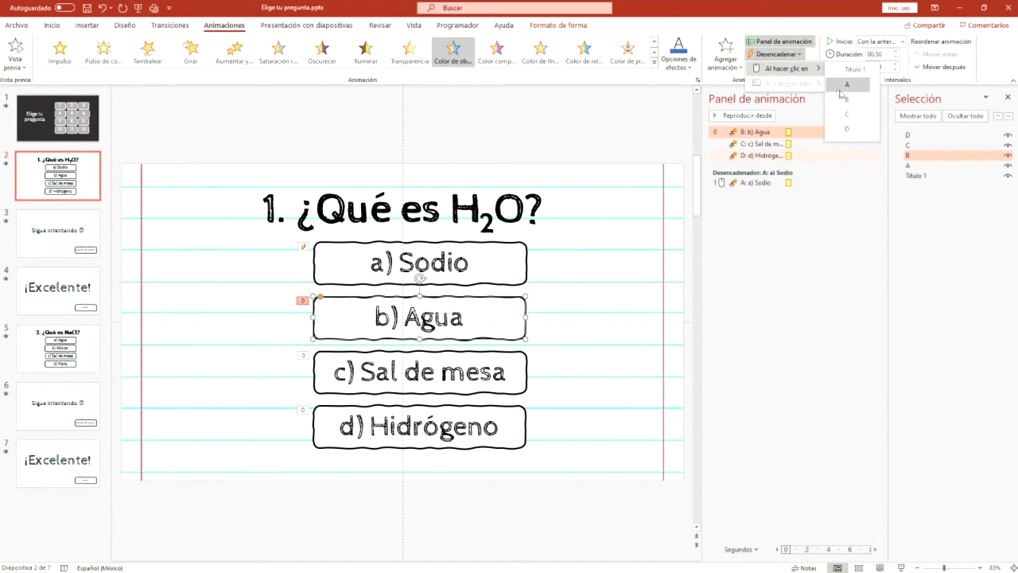
{"action": "left_click", "coordinate": [845, 114]}
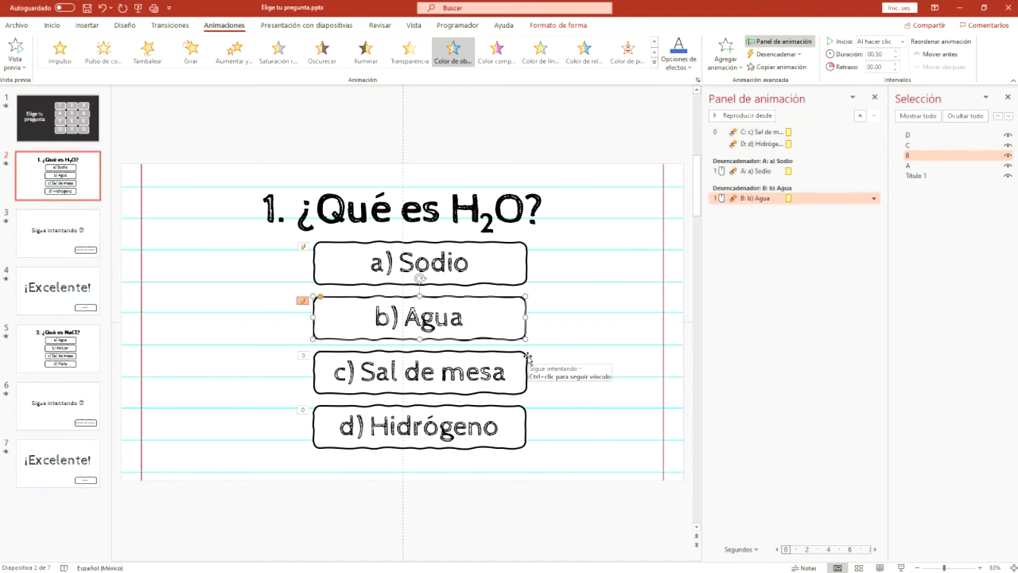
Set the c) Sal de mesa and d) Hidrógeno animations to trigger on clicking shapes C and D.
{"action": "left_click", "coordinate": [527, 358]}
{"action": "left_click", "coordinate": [775, 55]}
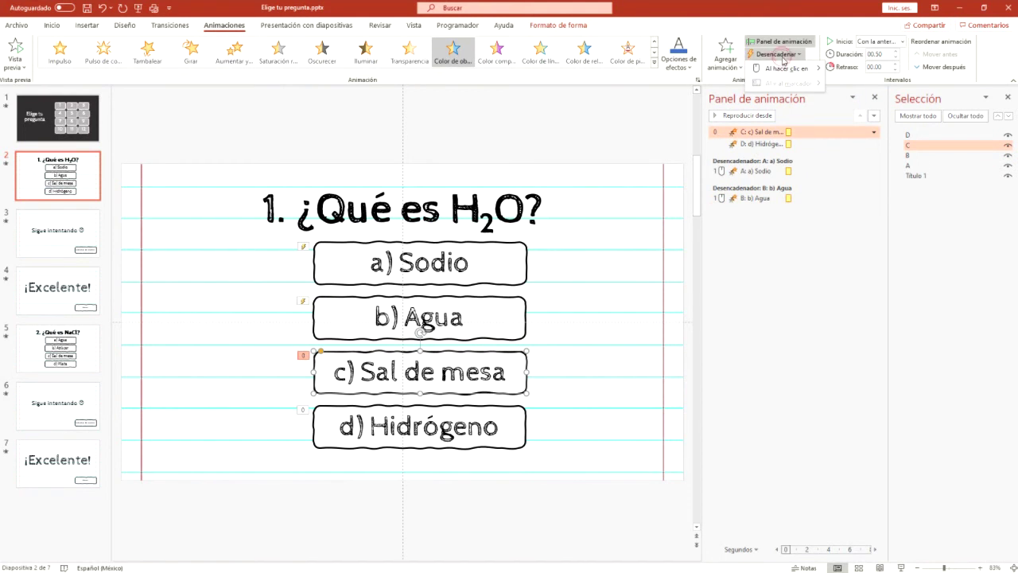
{"action": "mouse_move", "coordinate": [796, 68]}
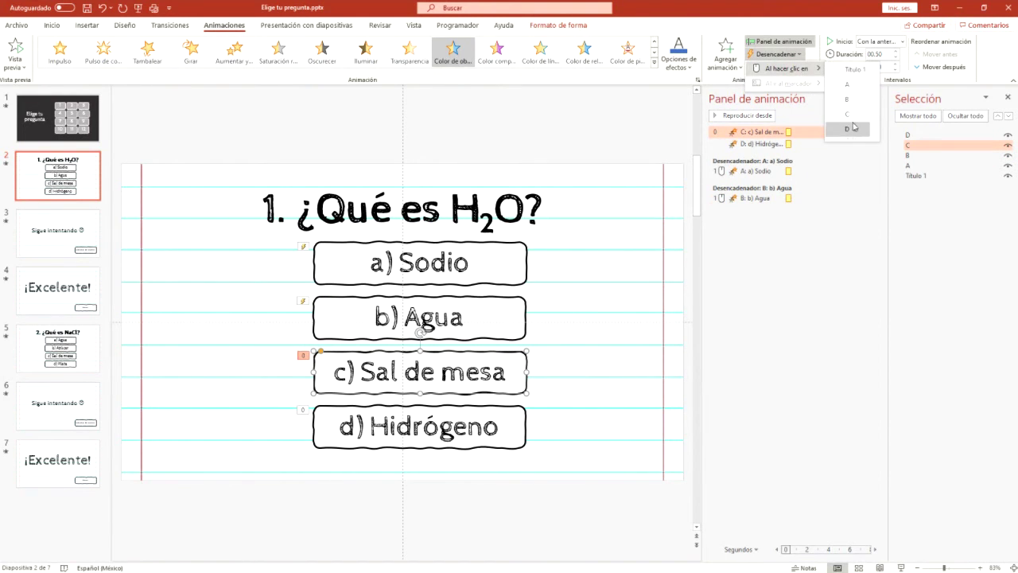
{"action": "left_click", "coordinate": [846, 127]}
{"action": "left_click", "coordinate": [524, 423]}
{"action": "left_click", "coordinate": [775, 54]}
{"action": "left_click", "coordinate": [845, 141]}
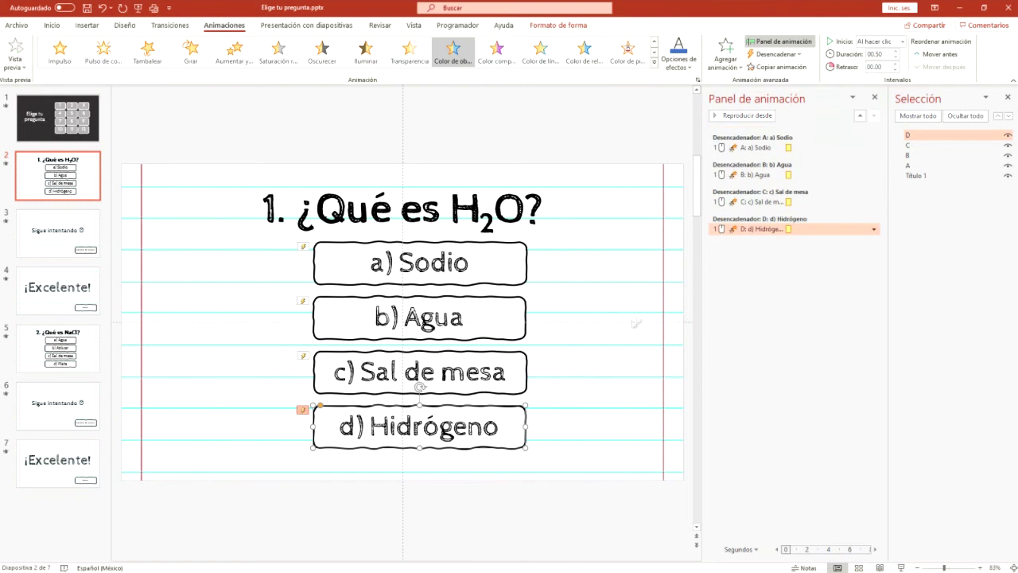
{"action": "key", "text": "Escape"}
Run the show from the H2O slide, answer a) Sodio, try again and retest a) Sodio.
{"action": "key", "text": "shift+F5"}
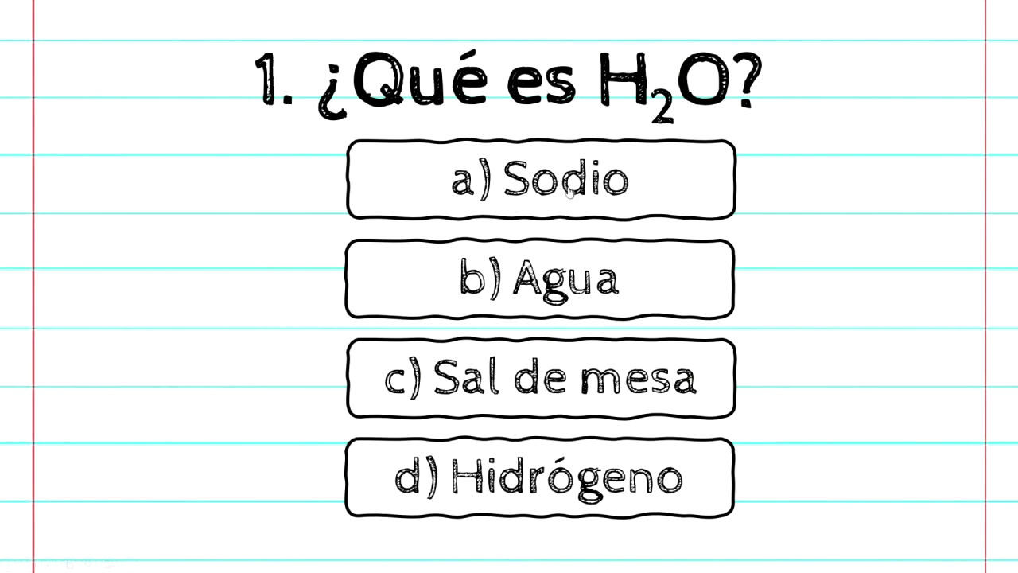
{"action": "left_click", "coordinate": [570, 191]}
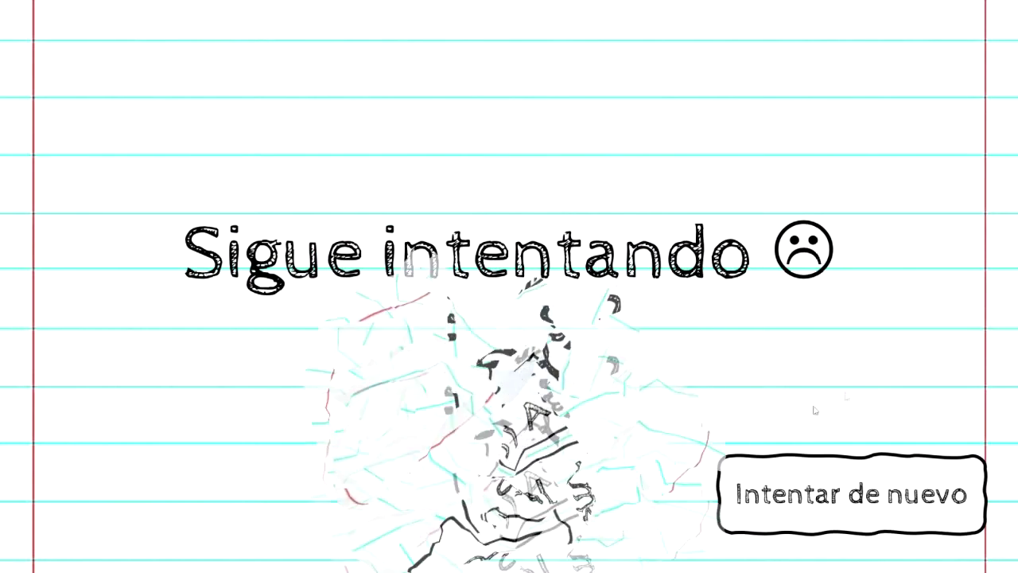
{"action": "left_click", "coordinate": [851, 509]}
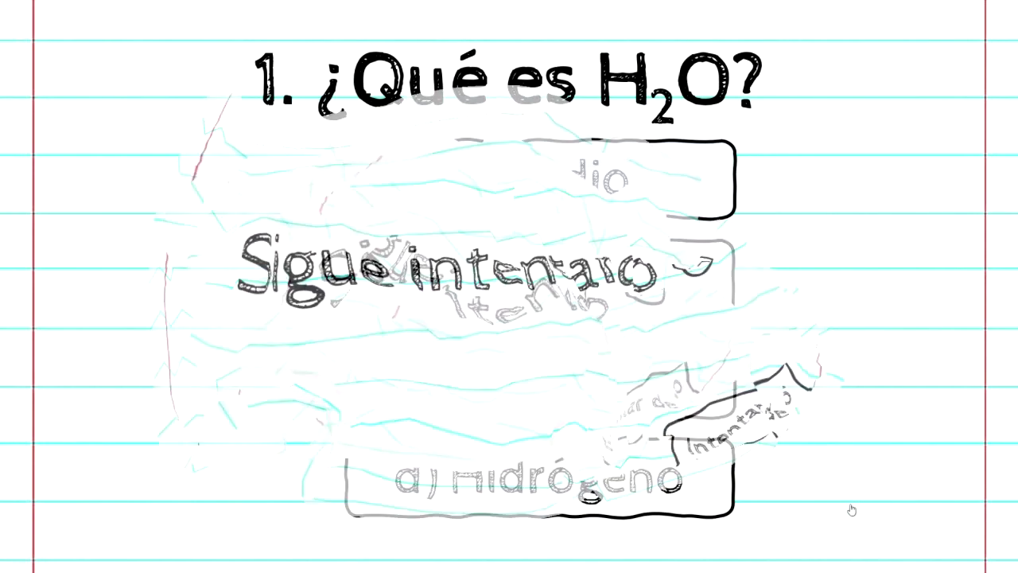
{"action": "left_click", "coordinate": [597, 167]}
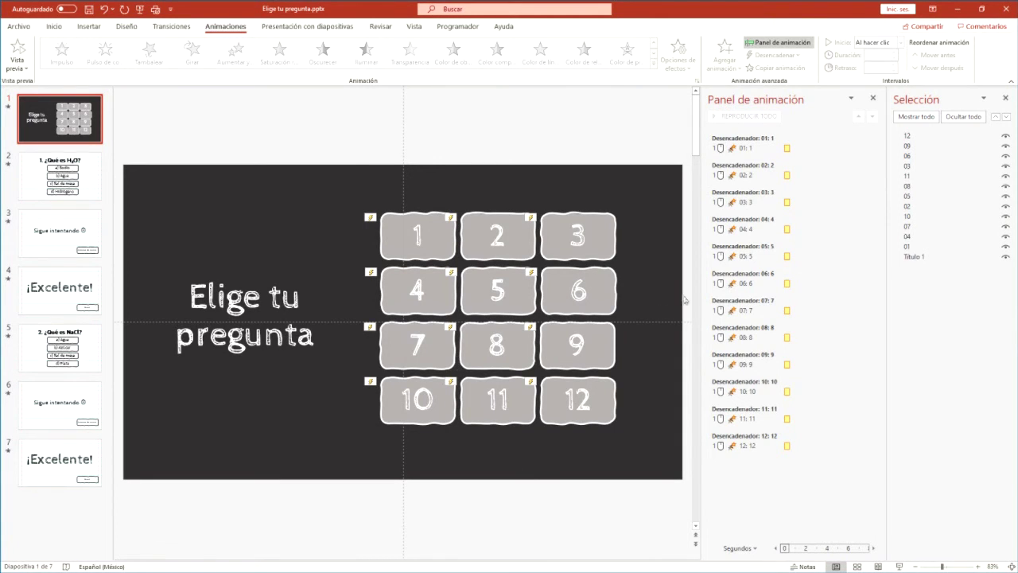
Close the Animation and Selection panes and open the Transiciones Sonido list.
{"action": "left_click", "coordinate": [872, 98]}
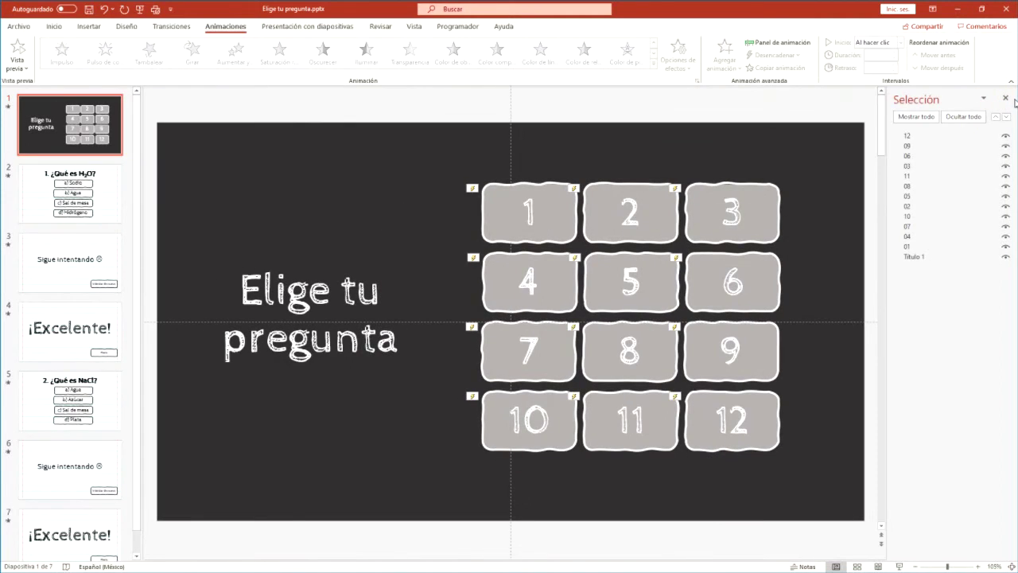
{"action": "left_click", "coordinate": [1005, 98]}
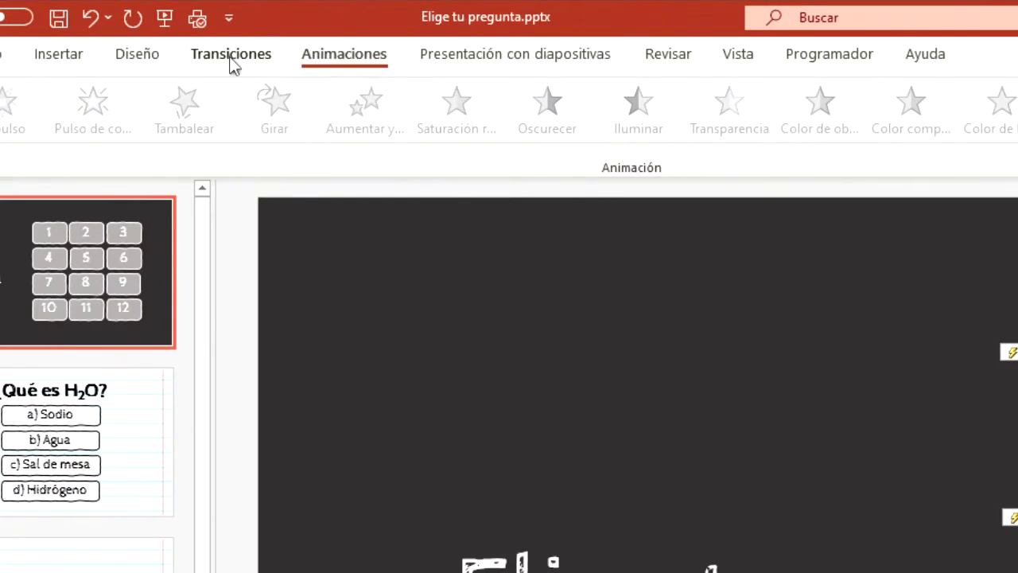
{"action": "left_click", "coordinate": [178, 29]}
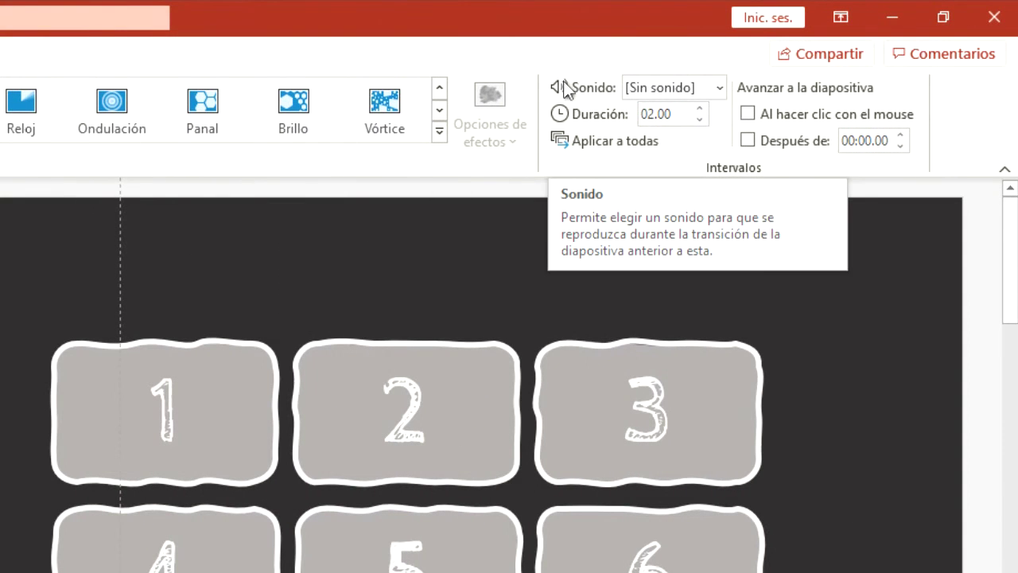
{"action": "left_click", "coordinate": [721, 93]}
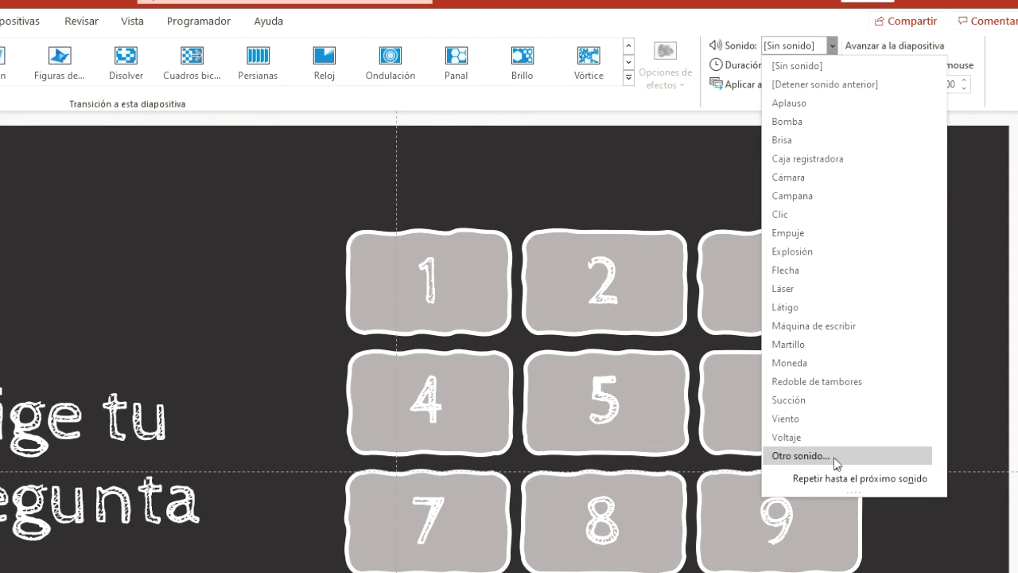
Use Otro sonido to set SONIDO TABLERO.wav as the menu slide's transition sound, then go to slide 2.
{"action": "left_click", "coordinate": [833, 458]}
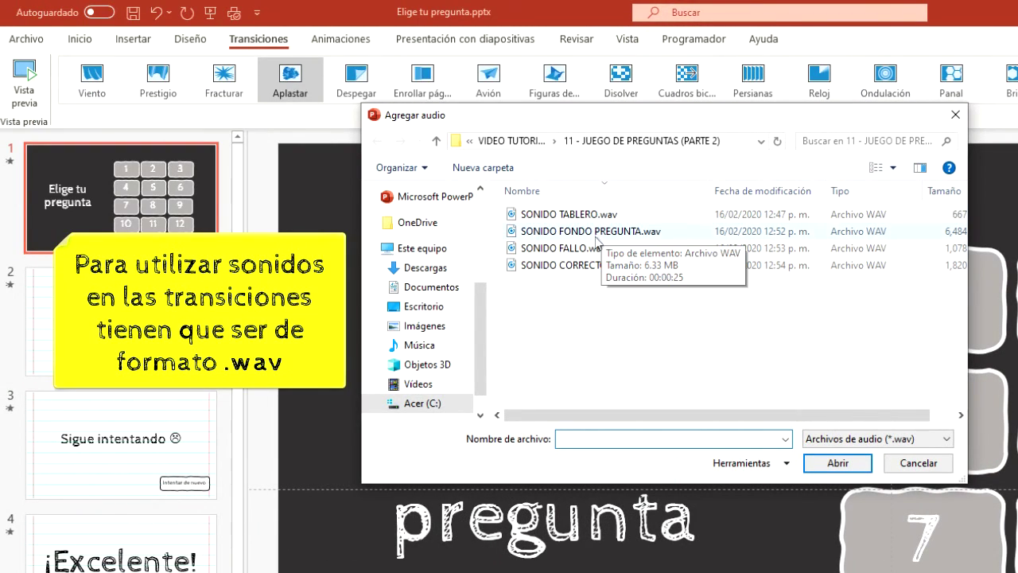
{"action": "left_click", "coordinate": [566, 214]}
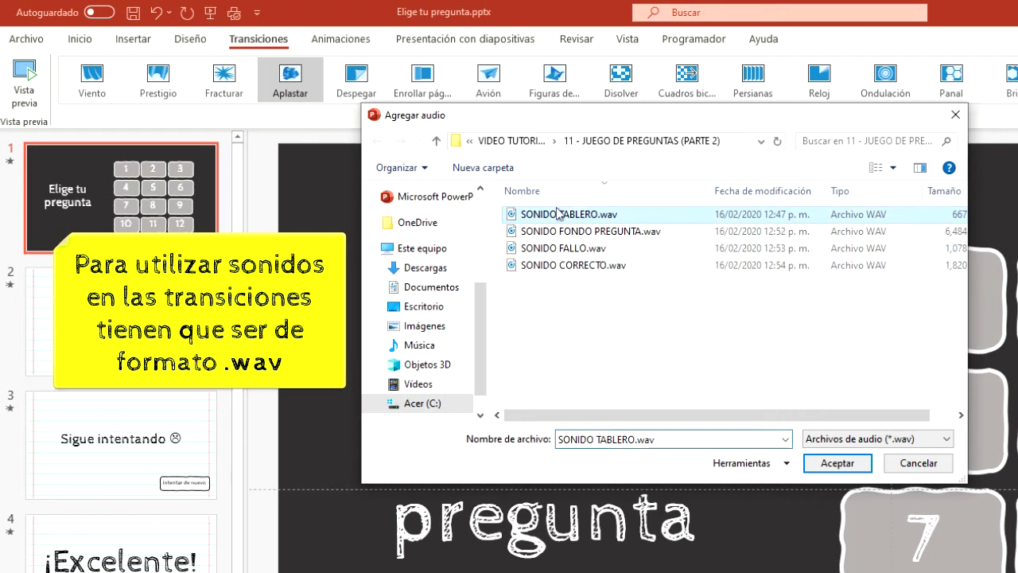
{"action": "left_click", "coordinate": [835, 463]}
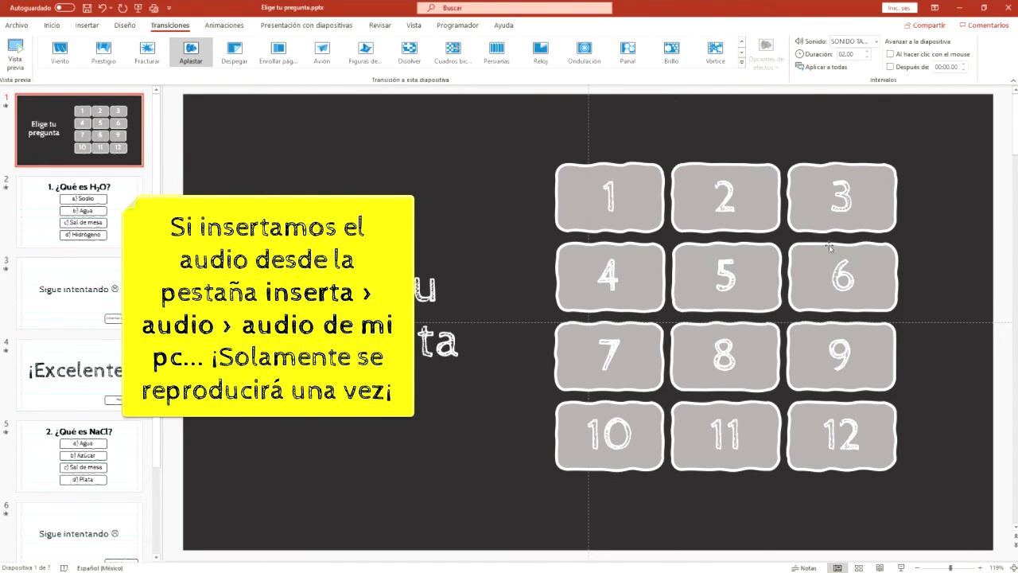
{"action": "left_click", "coordinate": [90, 235]}
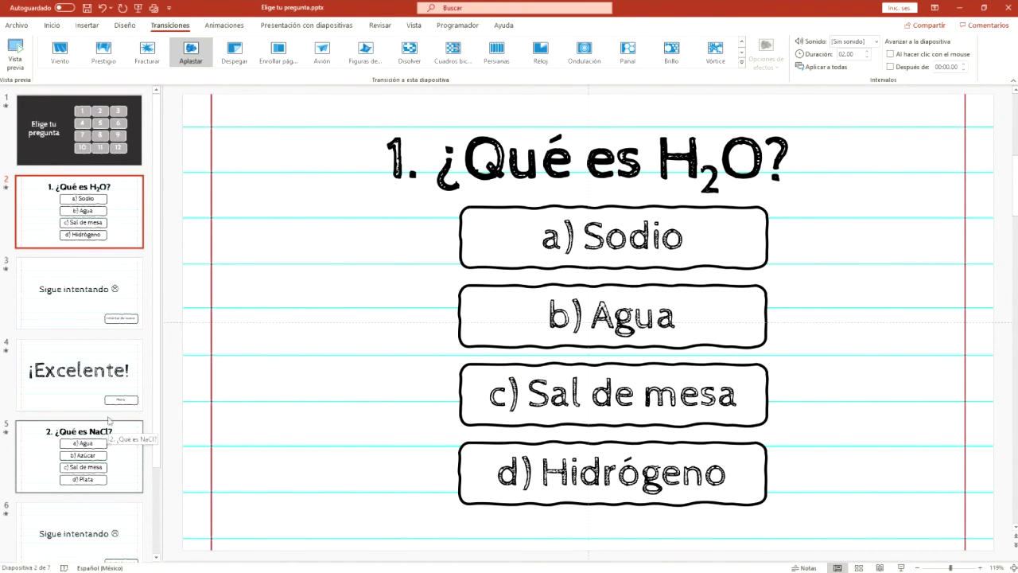
Set SONIDO FONDO PREGUNTA.wav as the transition sound of slides 2 and 5, then open slide 3.
{"action": "left_click", "coordinate": [125, 464], "text": "ctrl"}
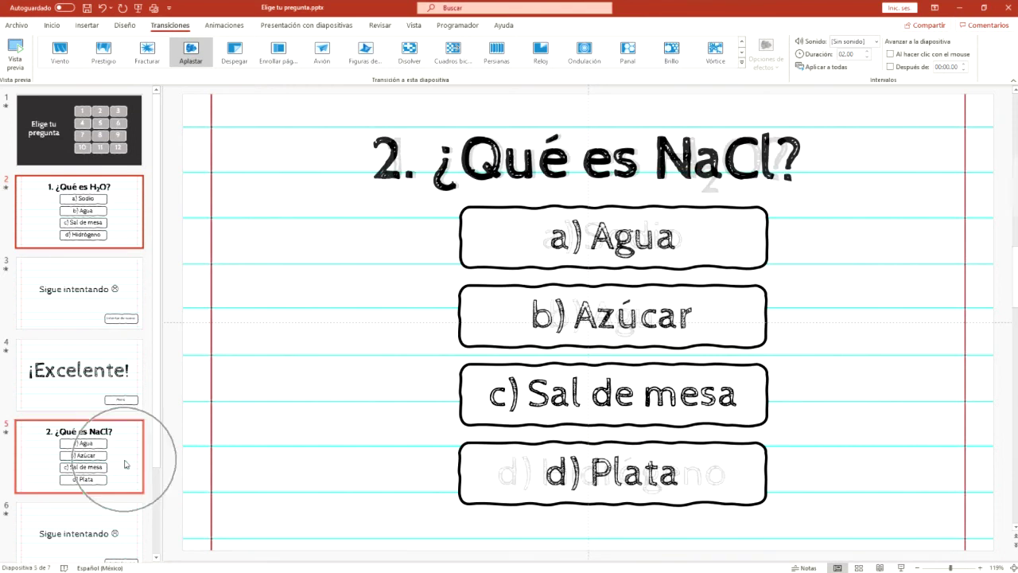
{"action": "left_click", "coordinate": [876, 42]}
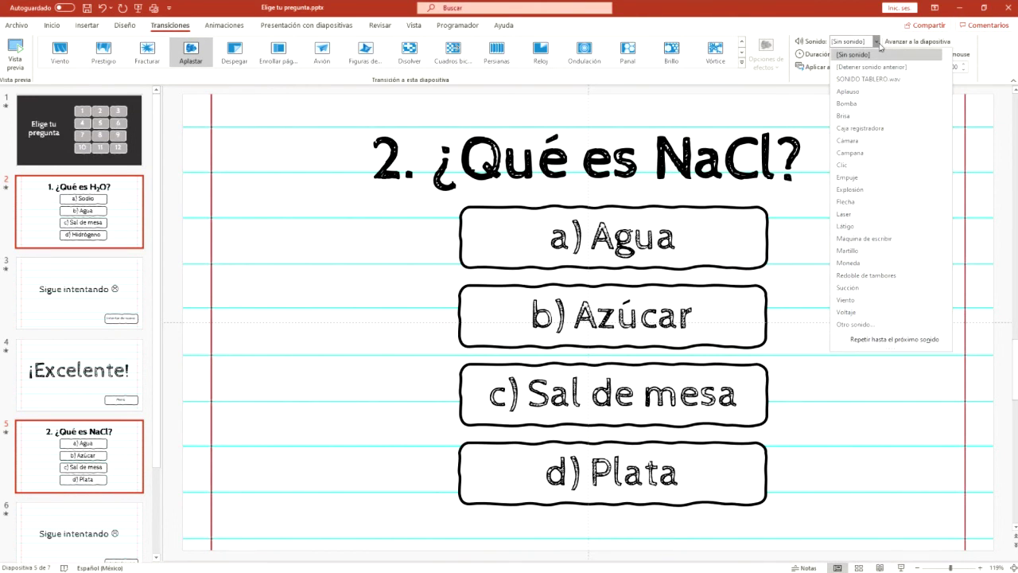
{"action": "left_click", "coordinate": [867, 325]}
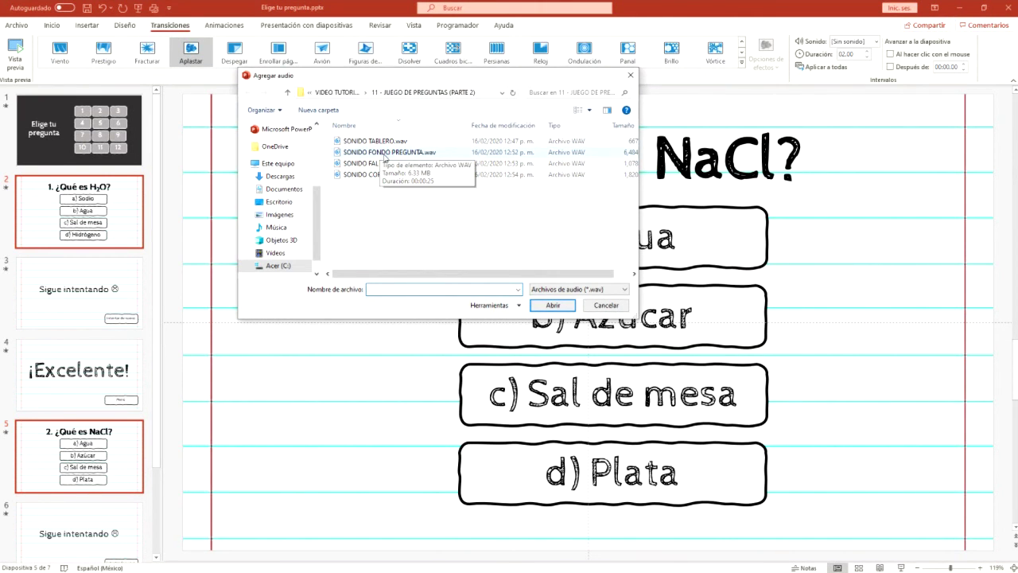
{"action": "left_click", "coordinate": [385, 152]}
{"action": "left_click", "coordinate": [541, 305]}
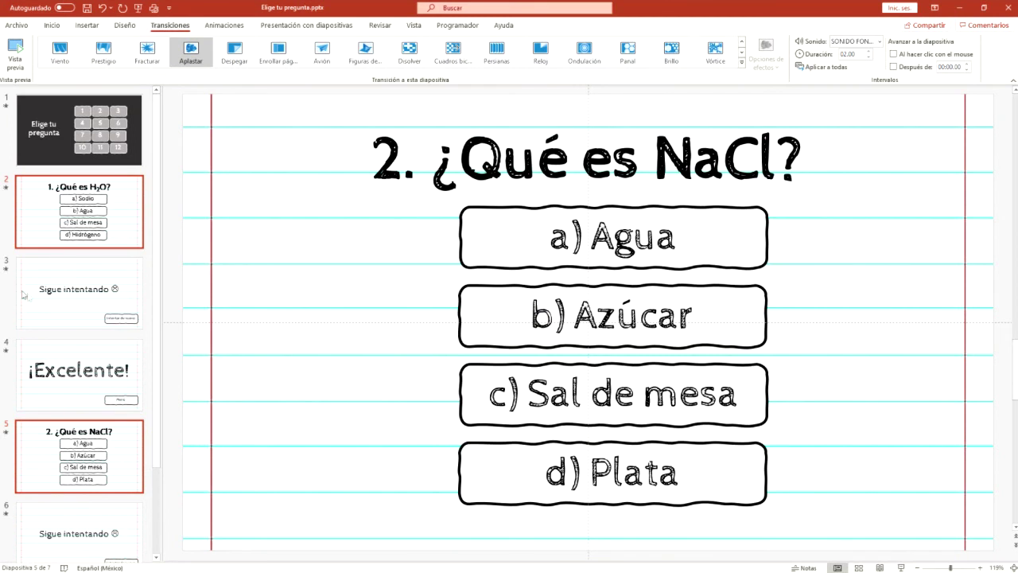
{"action": "left_click", "coordinate": [68, 315]}
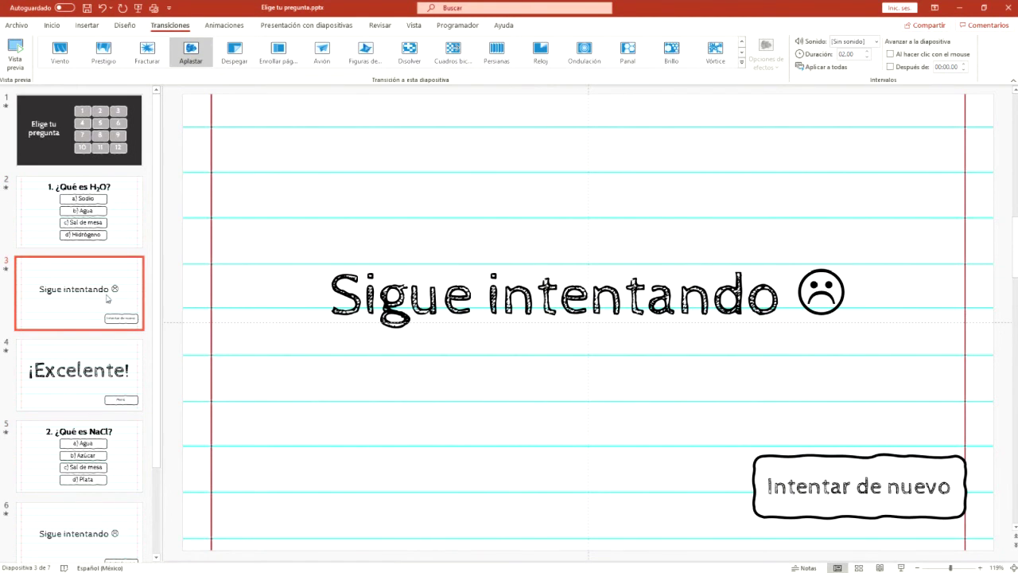
Add slide 6 to the selection and set SONIDO FALLO.wav as both slides' transition sound.
{"action": "scroll", "coordinate": [107, 341], "scroll_direction": "down", "scroll_amount": 2}
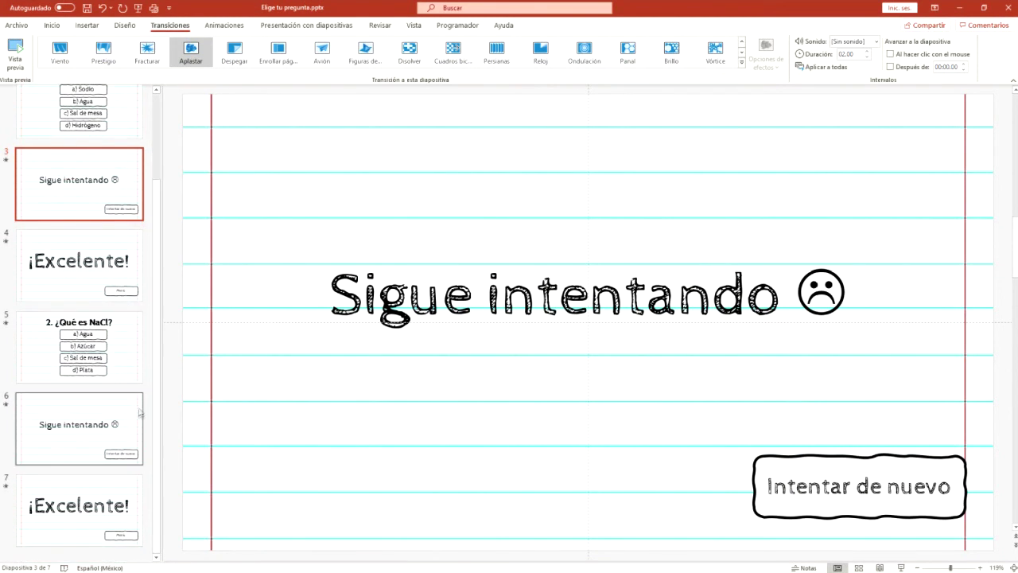
{"action": "left_click", "coordinate": [122, 420]}
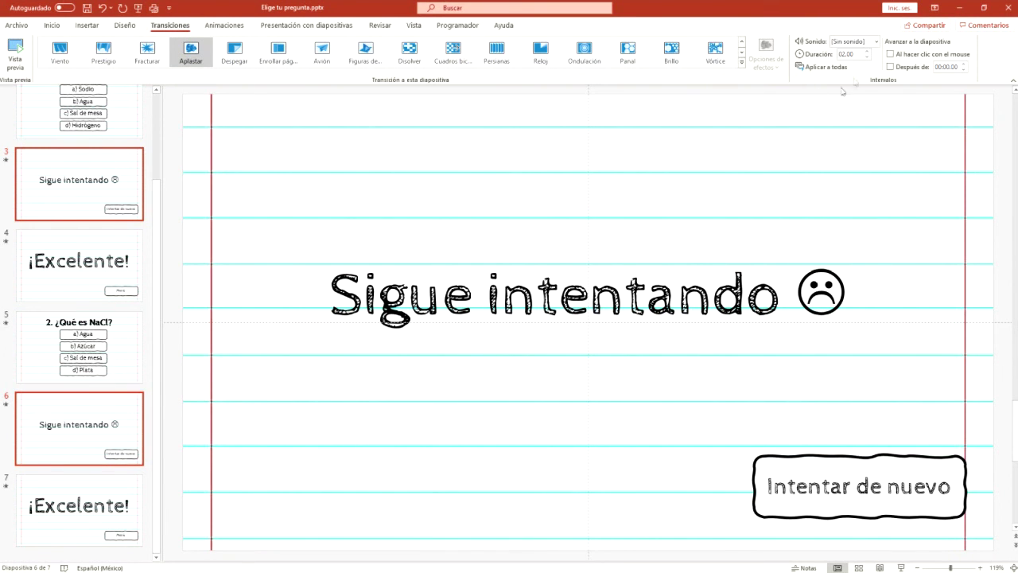
{"action": "left_click", "coordinate": [877, 41]}
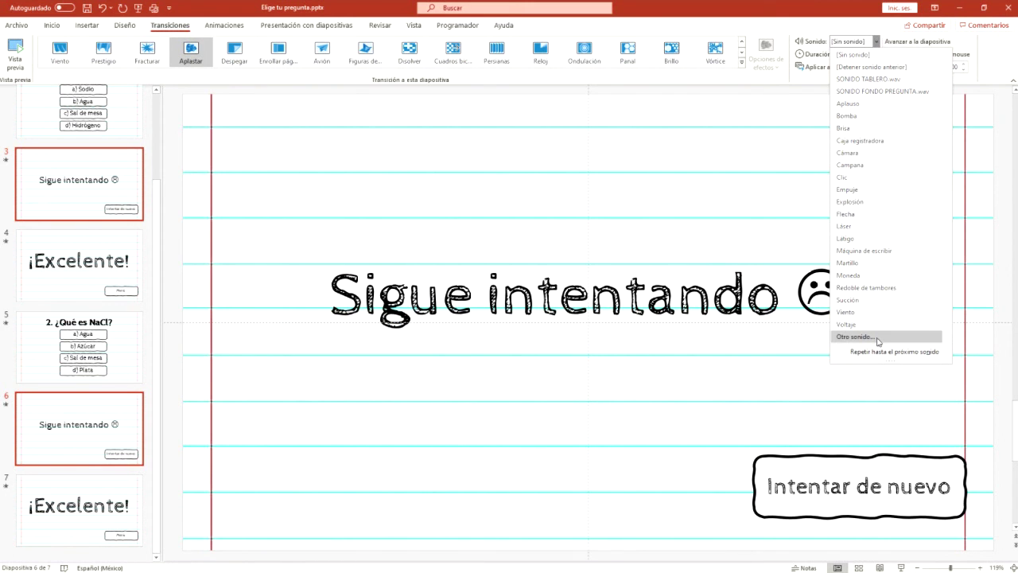
{"action": "left_click", "coordinate": [878, 340]}
{"action": "left_click", "coordinate": [399, 166]}
{"action": "left_click", "coordinate": [553, 305]}
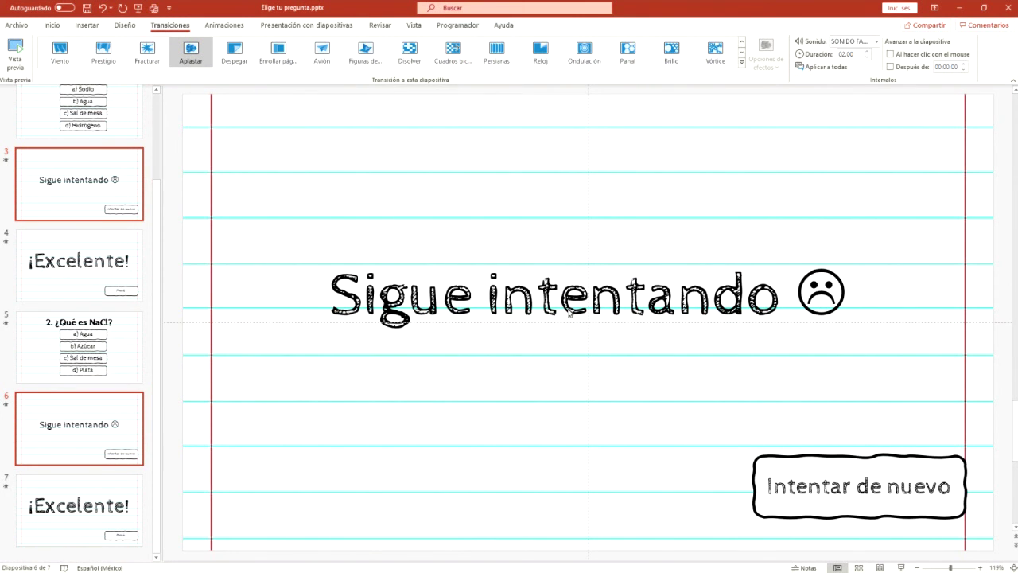
Select slides 4 and 7 and set SONIDO CORRECTO.wav as their transition sound.
{"action": "left_click", "coordinate": [80, 262]}
{"action": "left_click", "coordinate": [109, 482], "text": "ctrl"}
{"action": "left_click", "coordinate": [875, 42]}
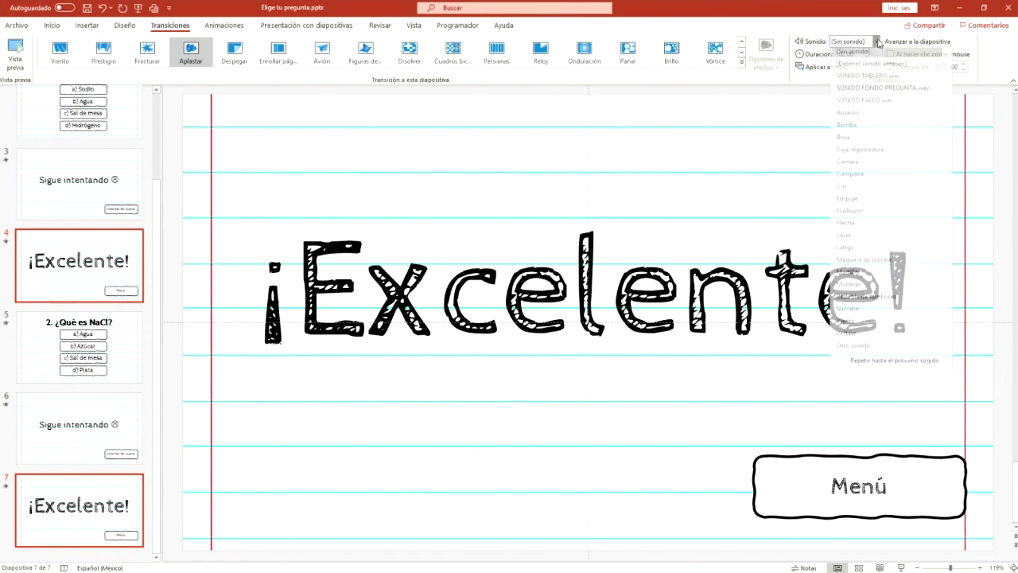
{"action": "left_click", "coordinate": [873, 349]}
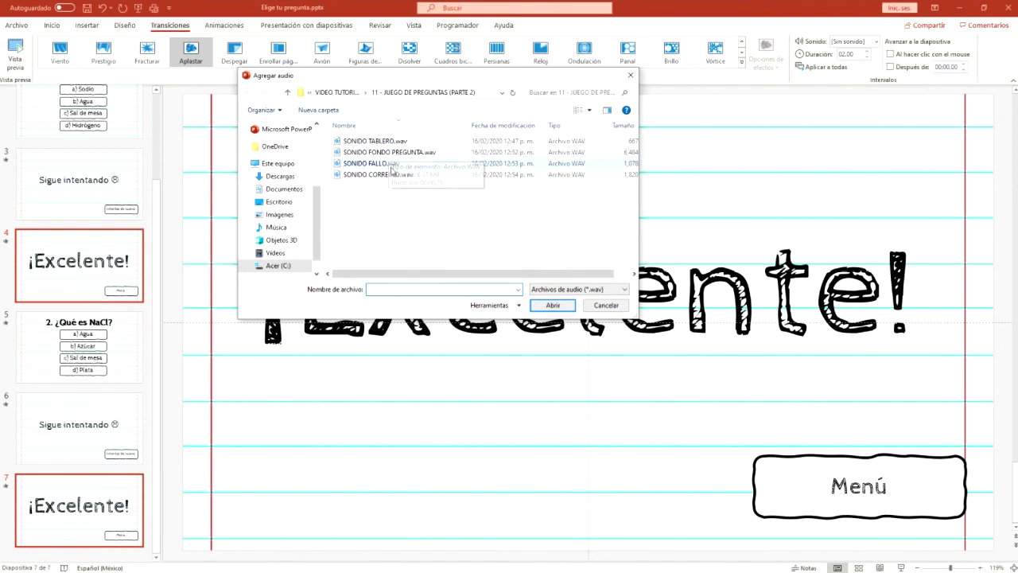
{"action": "left_click", "coordinate": [394, 174]}
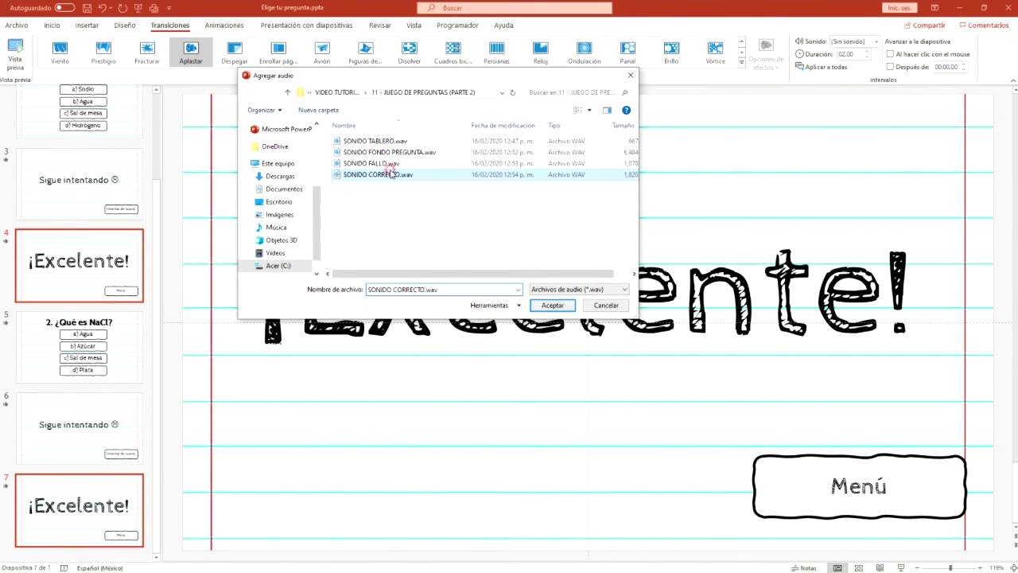
{"action": "left_click", "coordinate": [552, 306]}
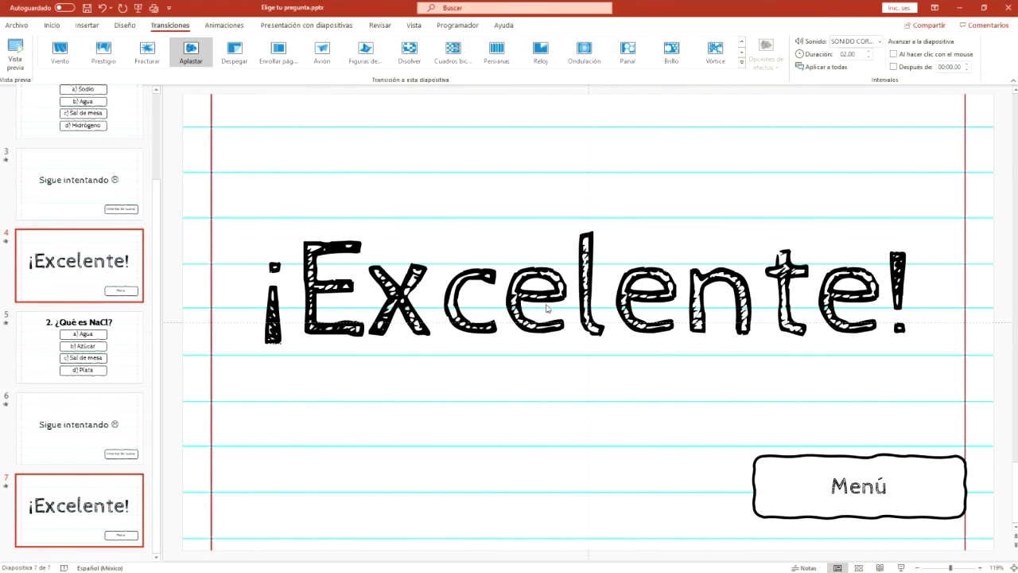
{"action": "scroll", "coordinate": [547, 343], "scroll_direction": "up", "scroll_amount": 6}
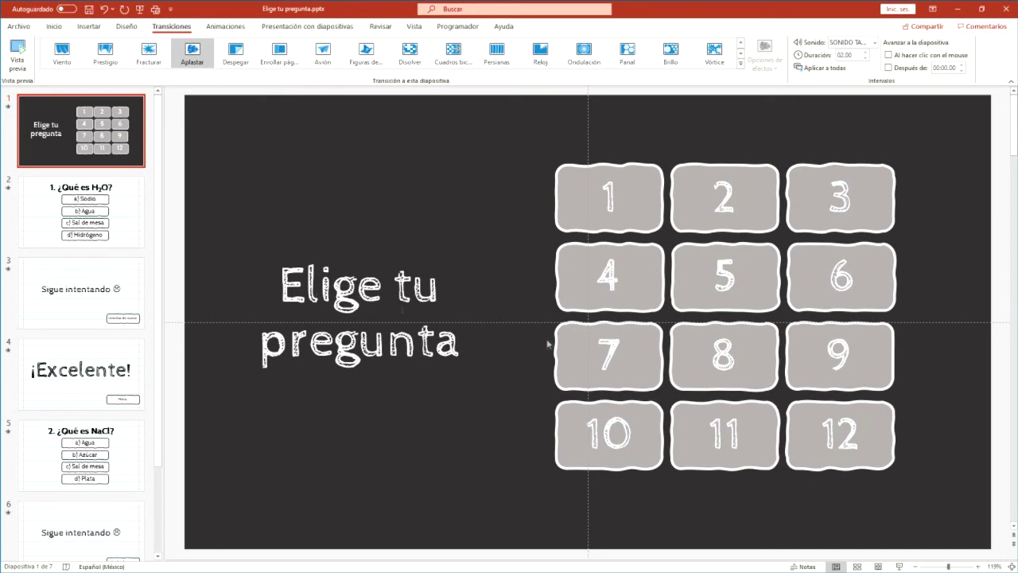
{"action": "left_click", "coordinate": [94, 199]}
{"action": "left_click", "coordinate": [88, 388], "text": "shift"}
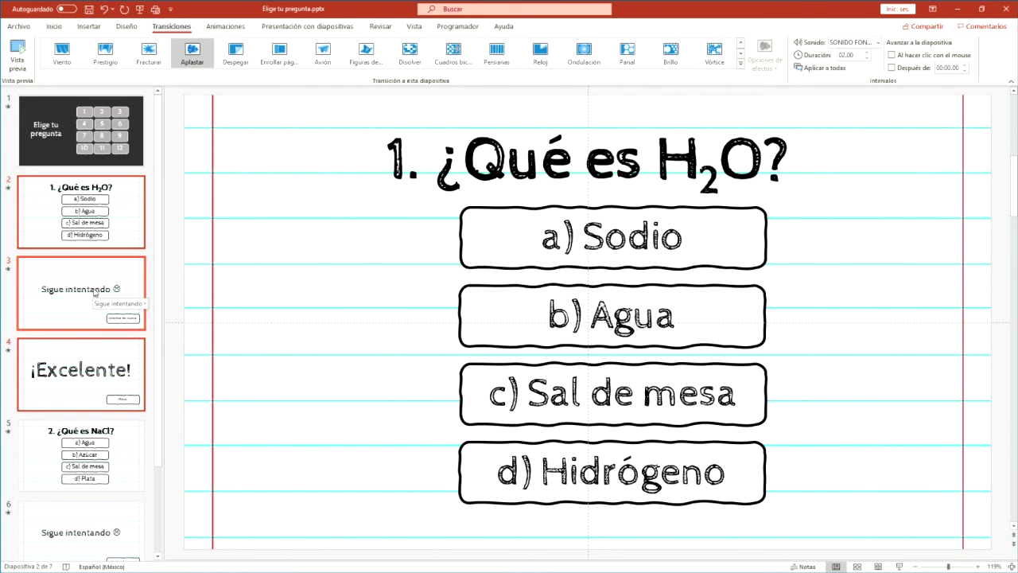
{"action": "left_click", "coordinate": [80, 136]}
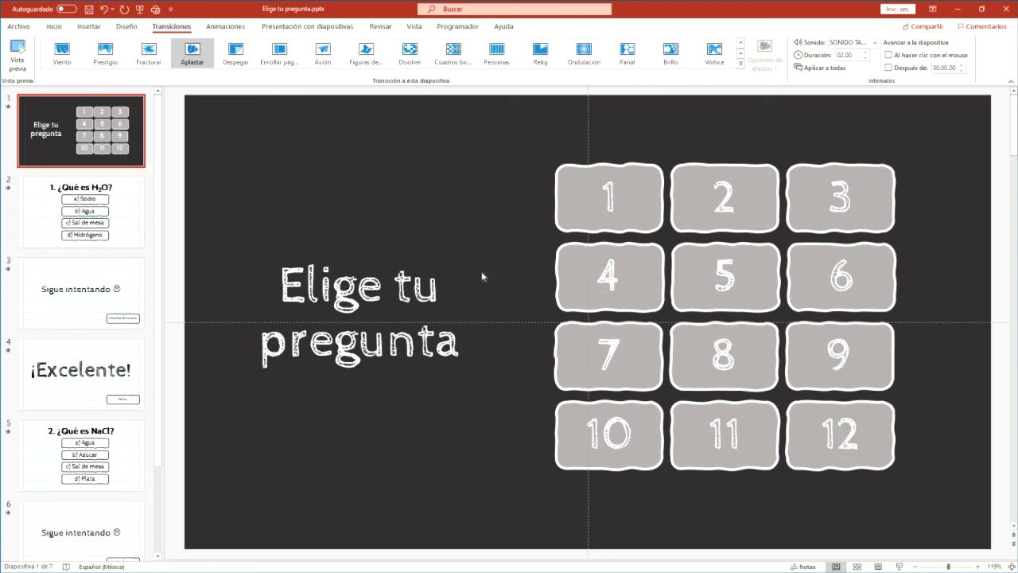
{"action": "left_click", "coordinate": [468, 157]}
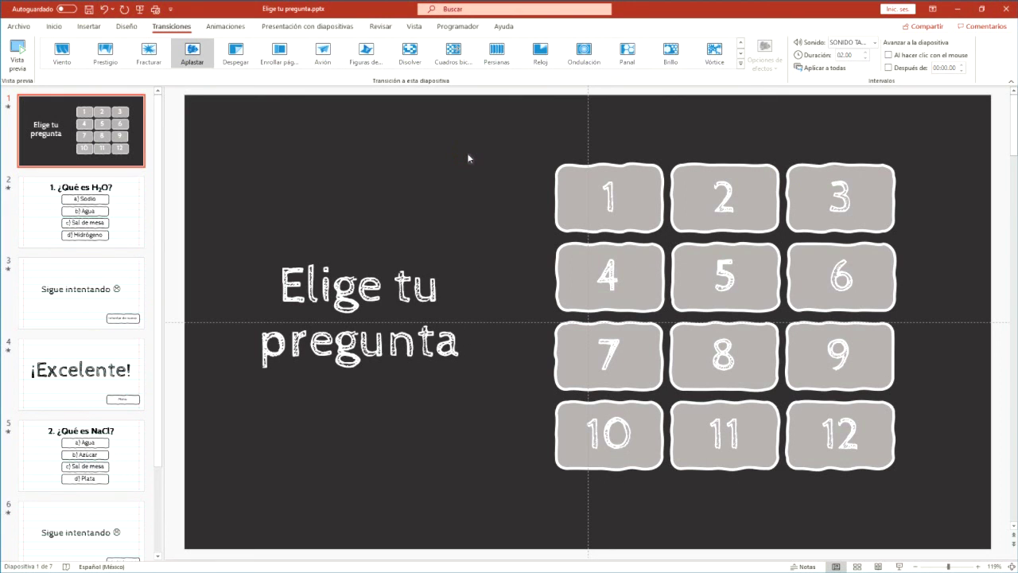